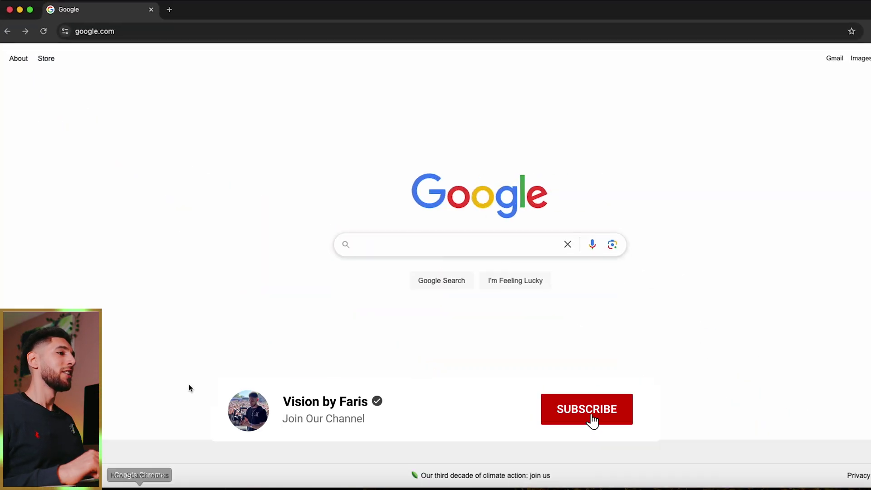
Step: Search for 'mister horse premiere pro' and open the Premiere Composer page on Mister Horse
click(363, 239)
text(mis)
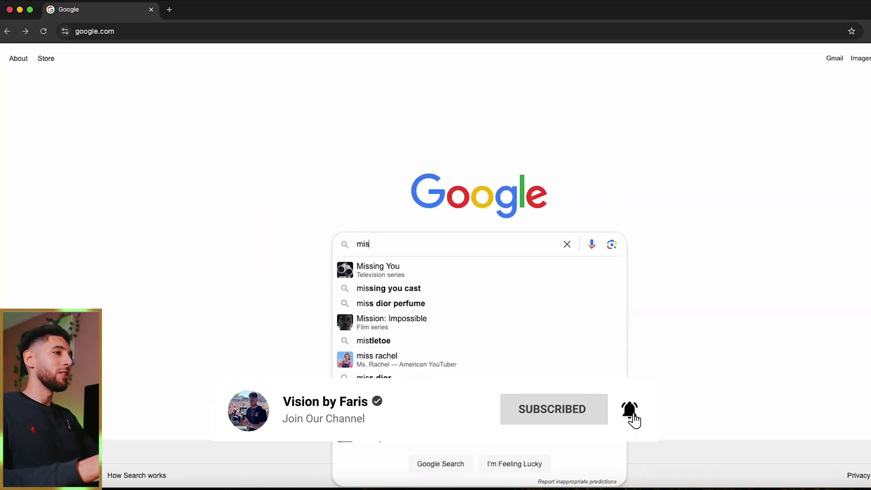
text(ter hors)
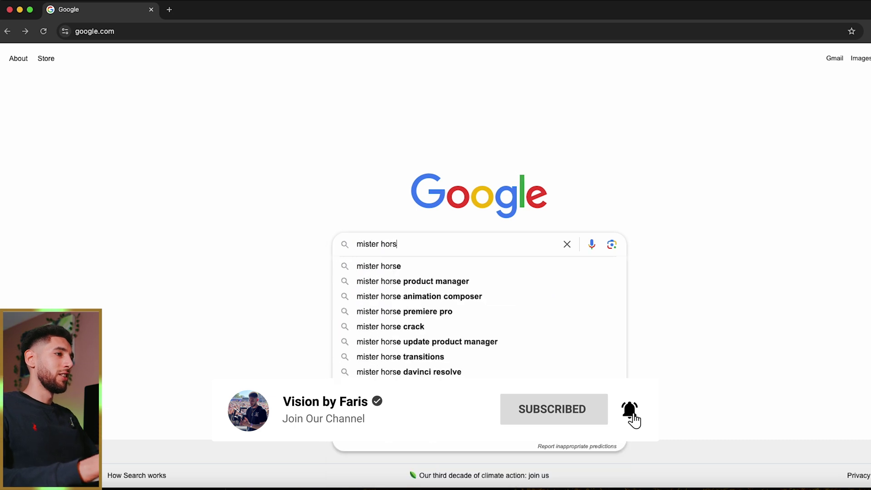
text(e premiere pro)
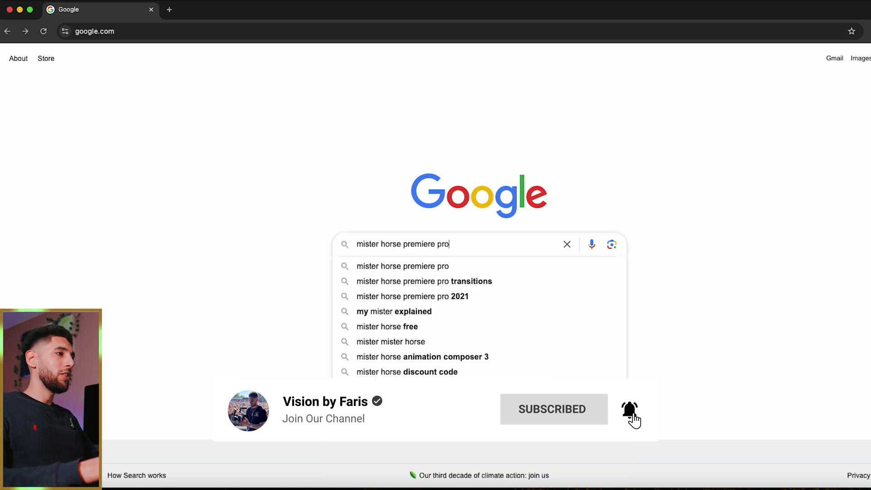
key(Return)
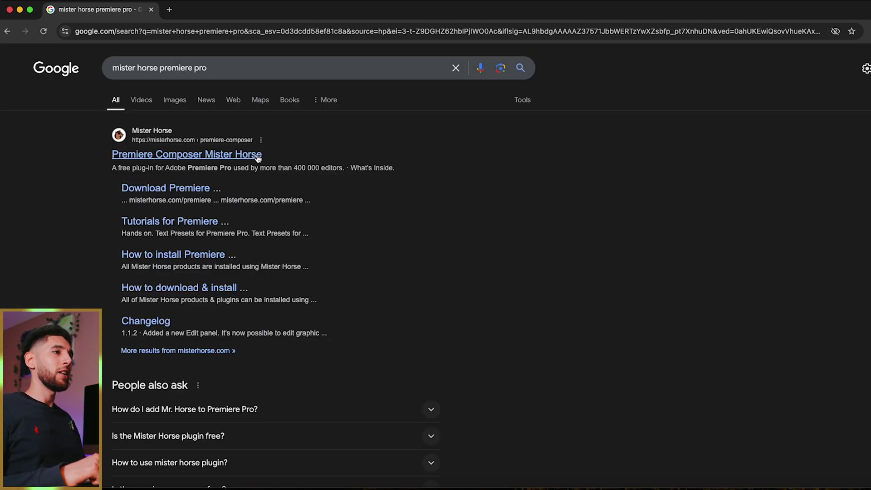
click(260, 156)
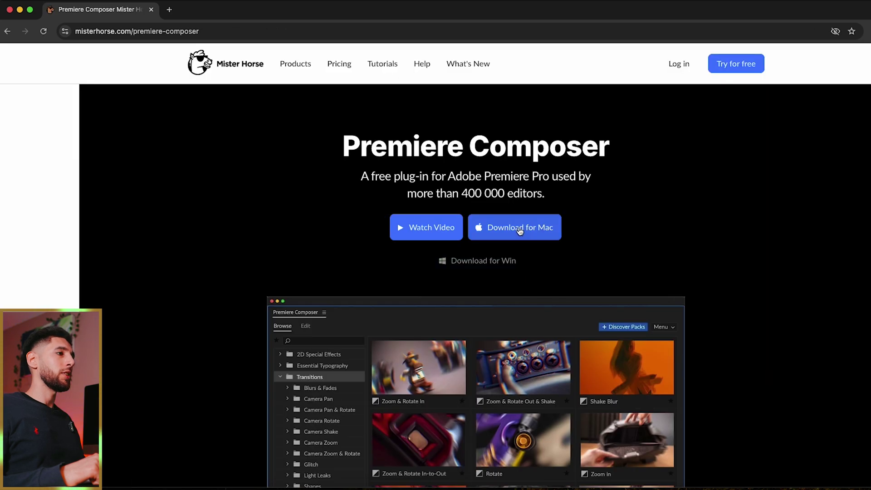
Step: Download the Mac installer into Downloads and open it from the recent downloads list
click(519, 229)
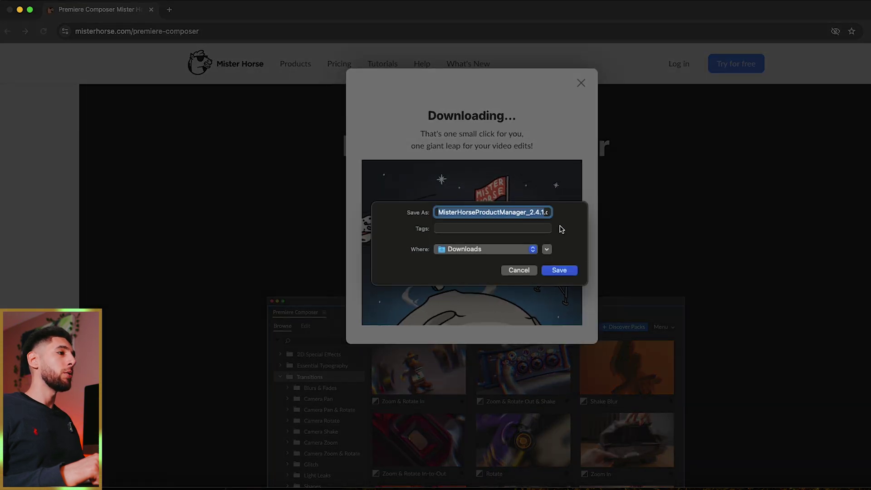
click(559, 270)
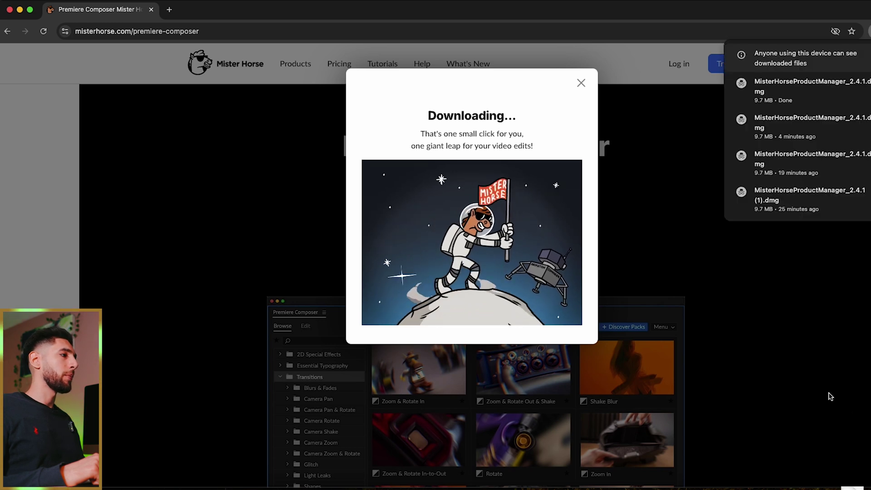
click(853, 475)
click(853, 469)
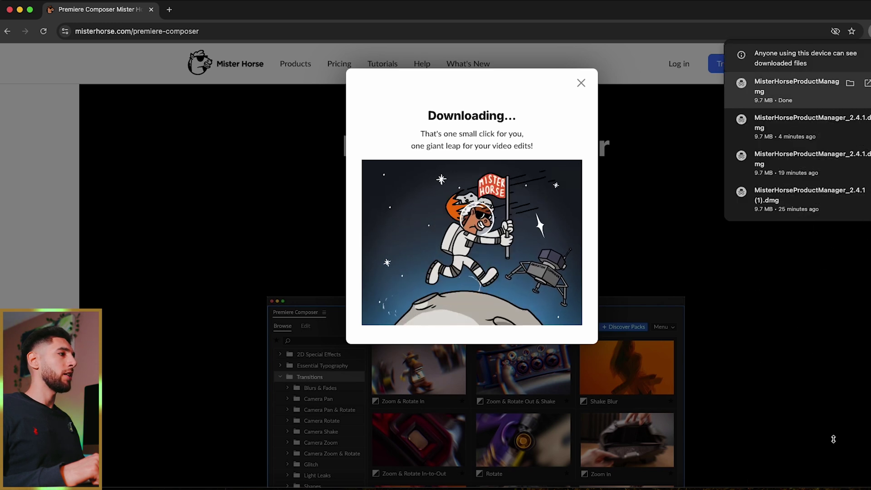
Step: Copy Mister Horse Product Manager into Applications and launch it, allowing the downloaded app to open
drag(203, 337, 341, 343)
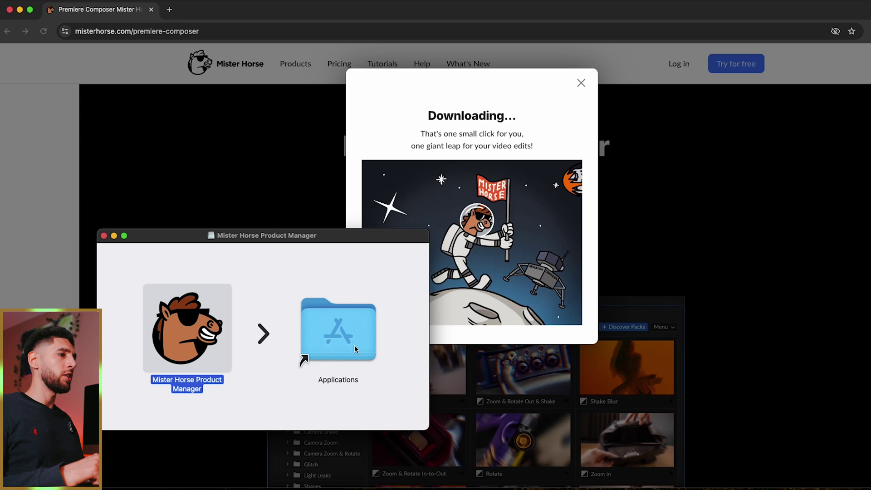
double_click(354, 345)
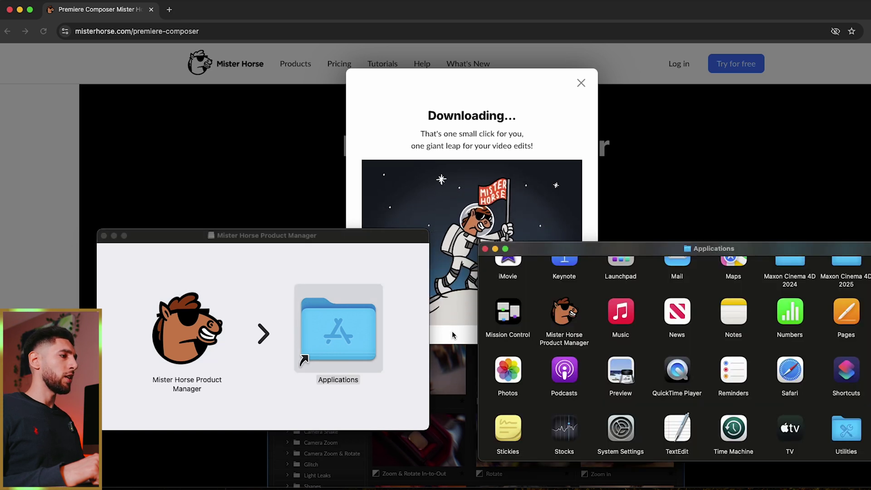
double_click(572, 320)
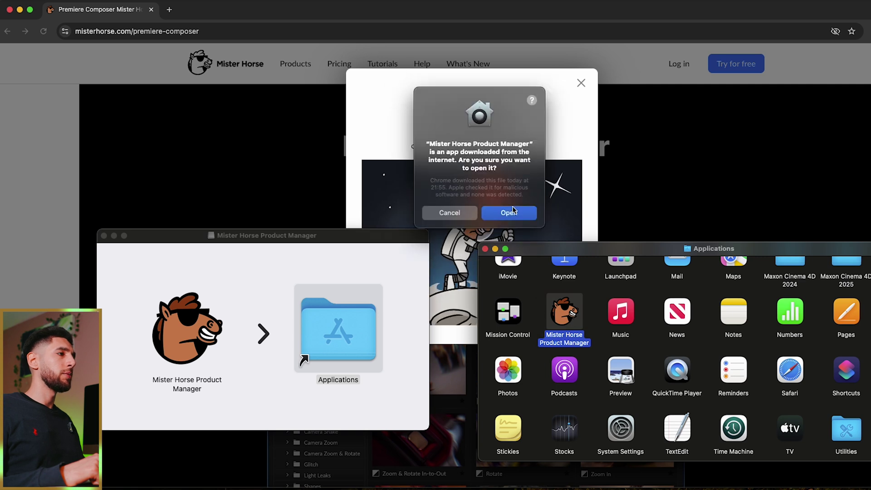
click(511, 214)
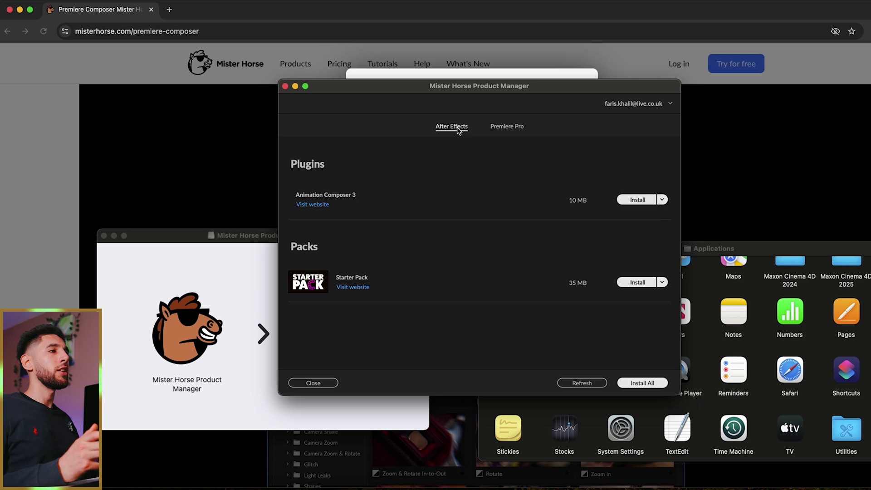
Step: Compare the After Effects and Premiere Pro product lists in the Product Manager
click(516, 130)
click(459, 130)
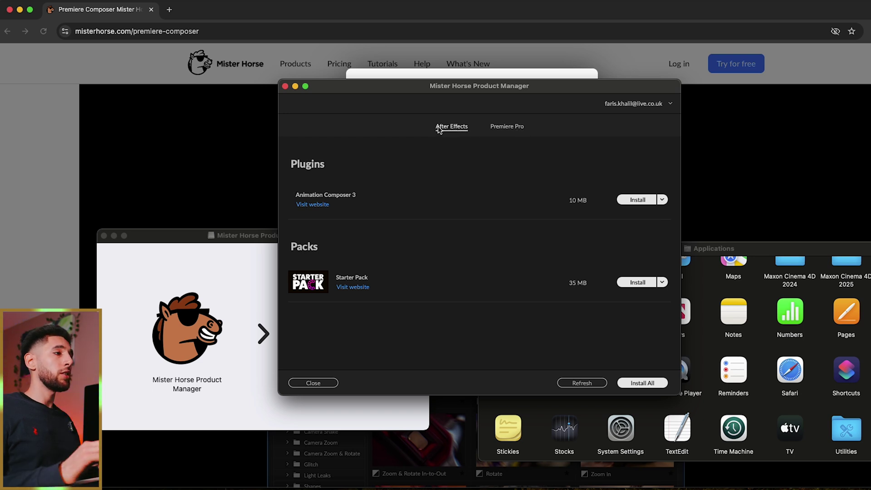
click(499, 132)
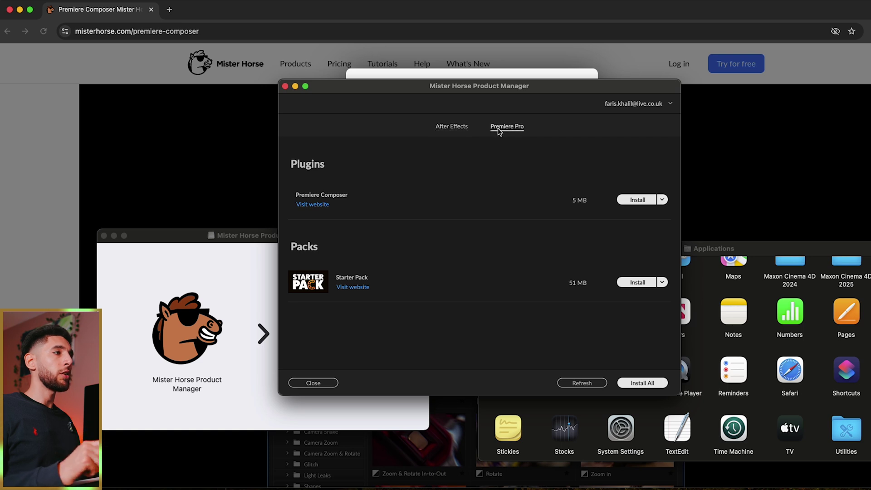
click(436, 130)
click(498, 129)
click(440, 130)
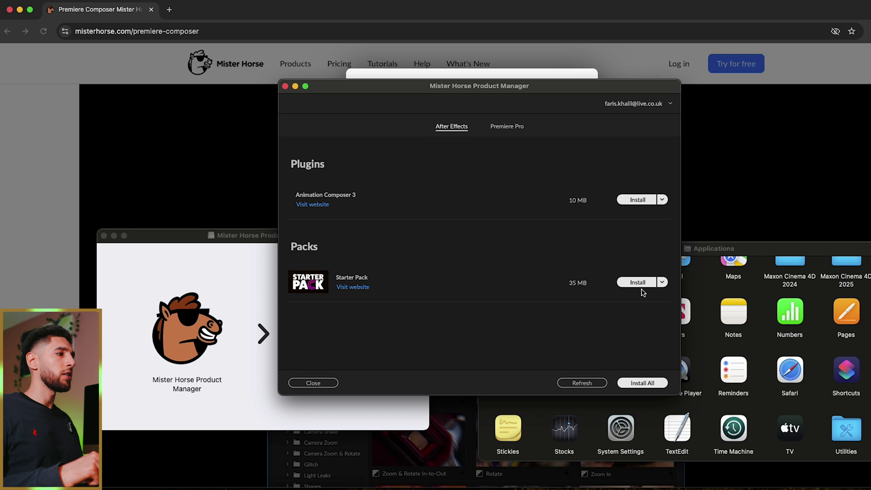
click(507, 130)
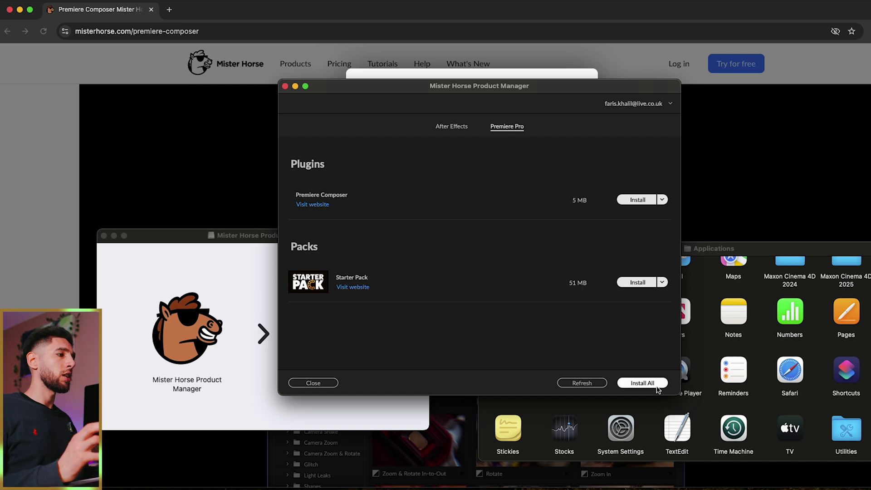
Step: Install all products, authorising with the admin password, and confirm both lists show them installed
click(655, 384)
click(456, 126)
text(••••)
click(528, 225)
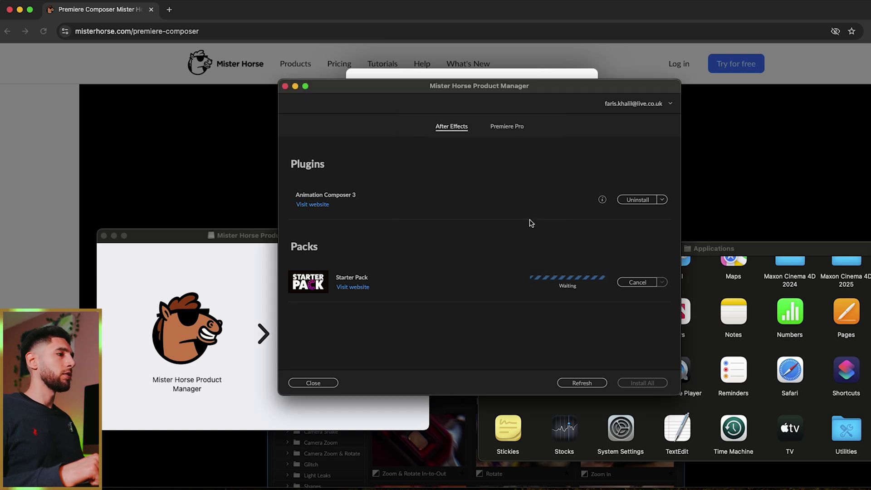
click(501, 131)
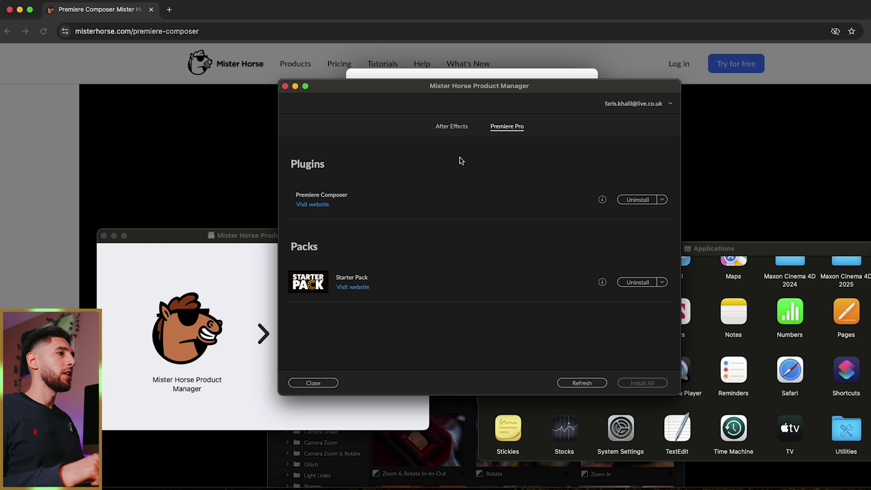
click(461, 130)
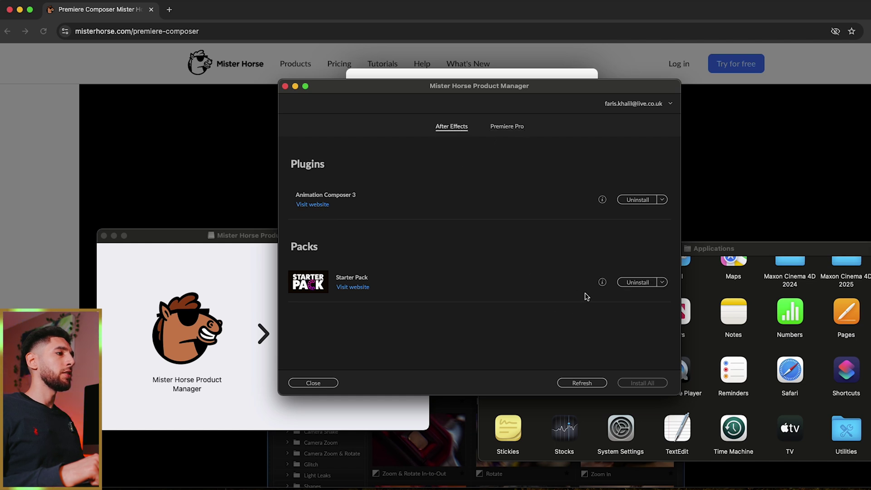
click(504, 130)
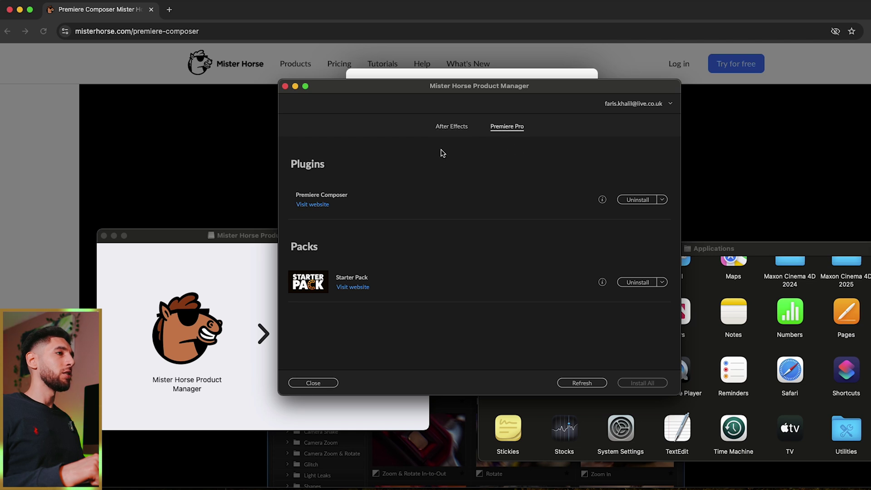
Step: Close the Product Manager, the installer disk window and the Applications window
click(284, 85)
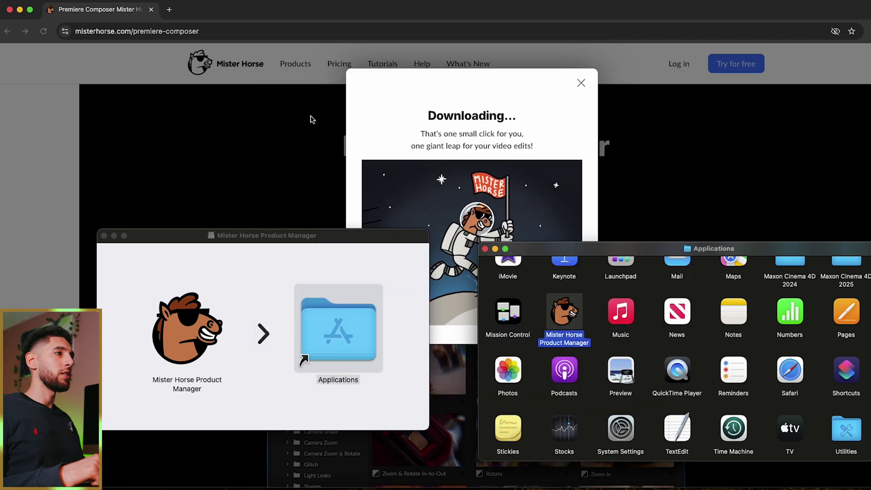
click(105, 235)
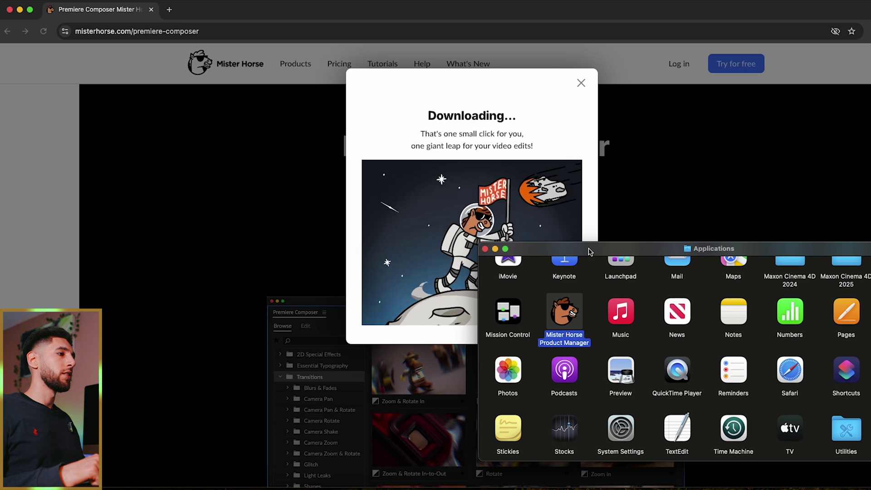
click(484, 249)
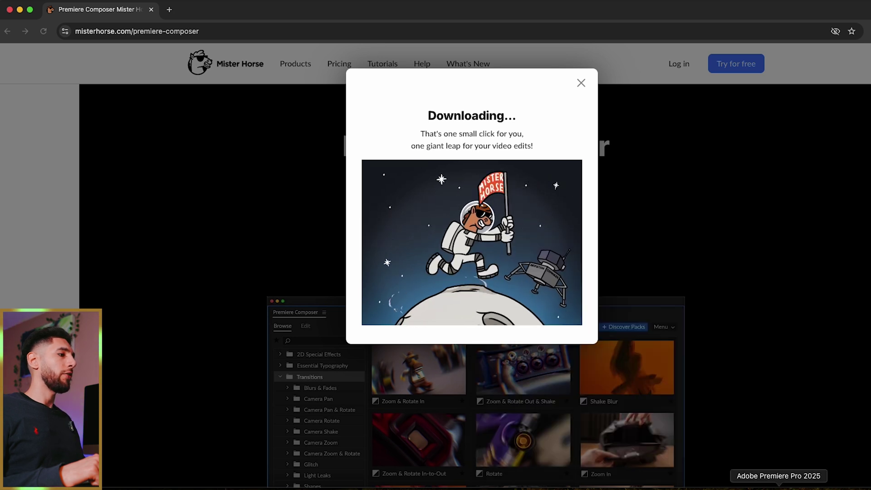
Step: Launch Premiere Pro and open the New Test project
click(779, 486)
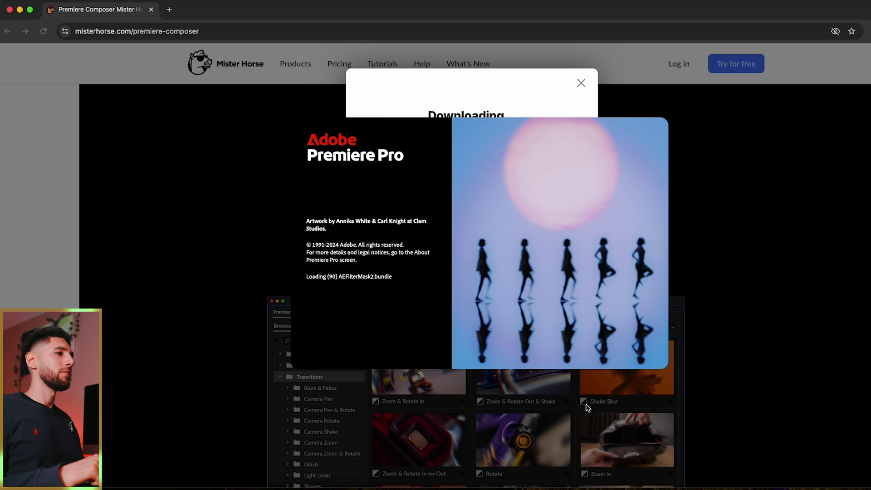
click(474, 245)
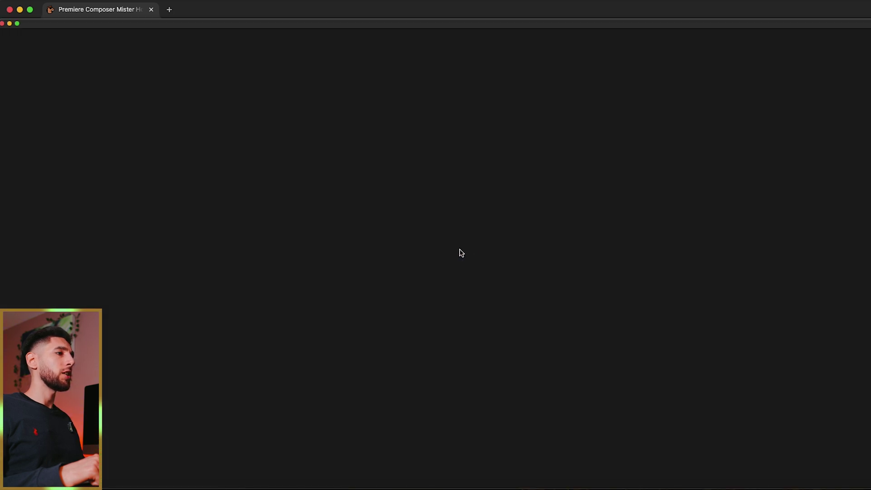
click(385, 331)
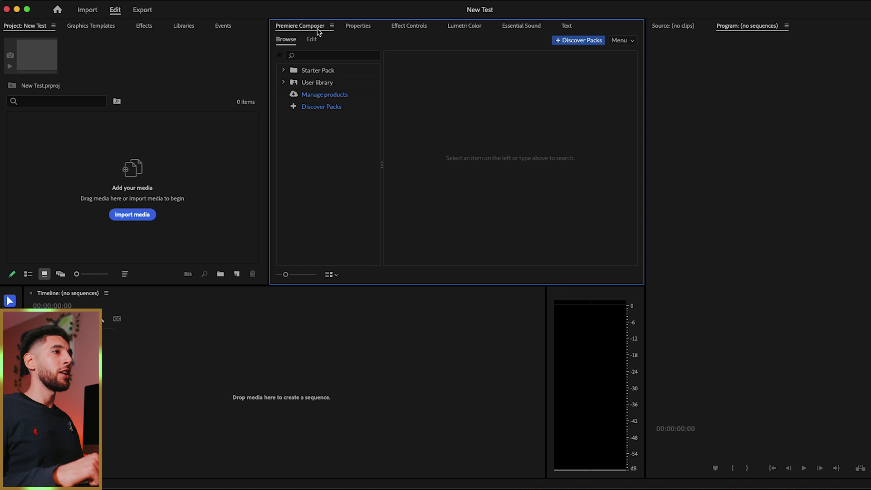
Step: Expand Starter Pack and peek into Text Boxes, Text Presets, Transitions, Social Media, Shape Elements and Sounds
mouse_move(317, 31)
mouse_down()
mouse_move(272, 25)
mouse_move(219, 35)
mouse_move(675, 47)
mouse_move(680, 33)
mouse_move(634, 101)
mouse_move(359, 32)
mouse_move(308, 30)
mouse_up()
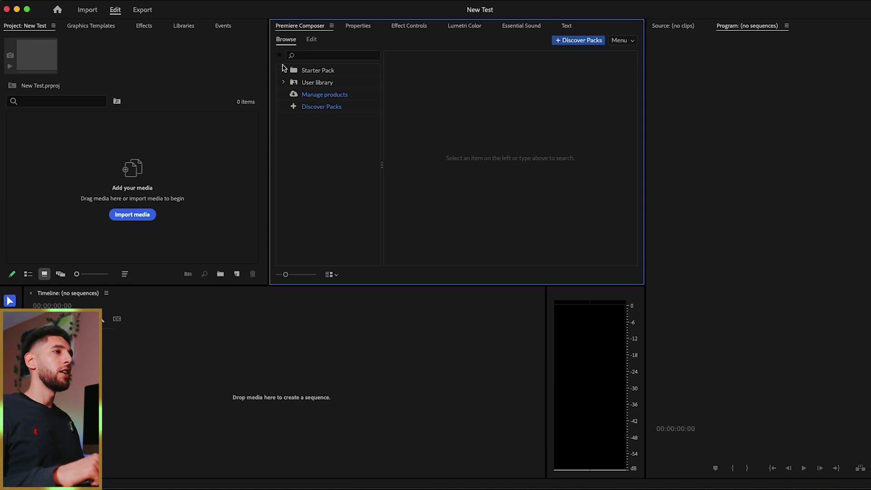
click(284, 70)
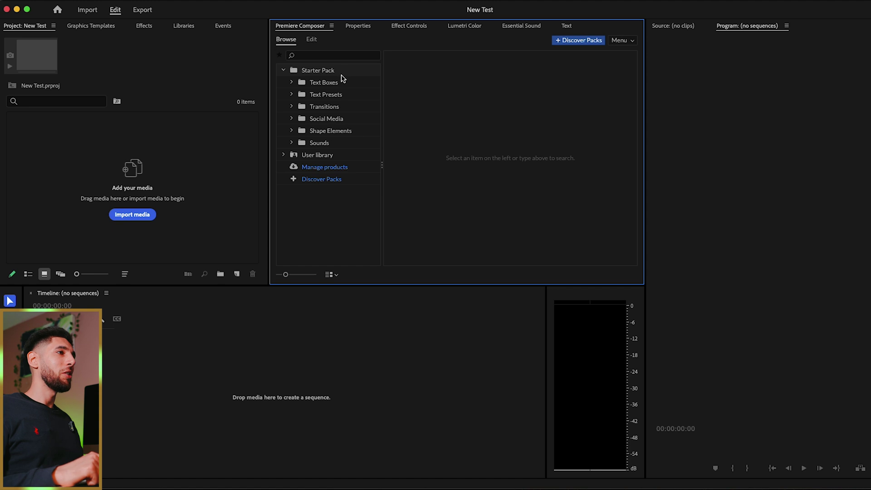
click(292, 83)
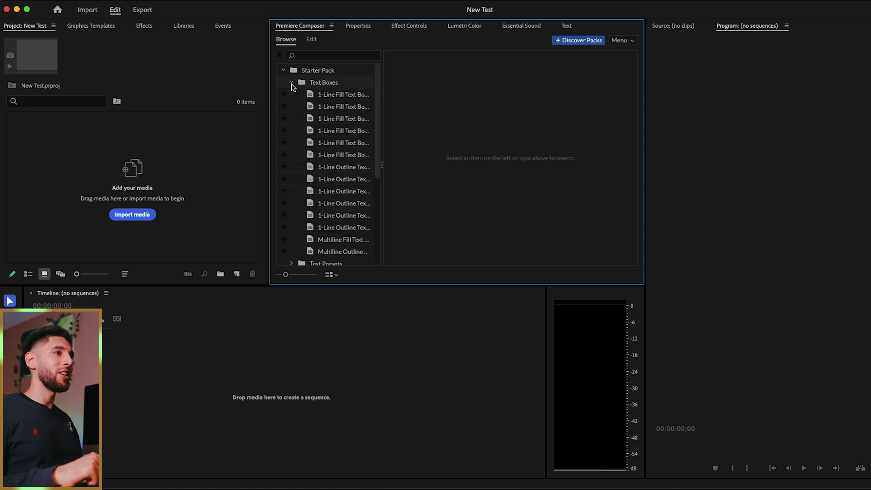
click(291, 83)
click(291, 95)
click(292, 94)
click(291, 107)
click(291, 107)
click(292, 118)
click(292, 119)
click(291, 131)
click(292, 131)
click(292, 144)
click(291, 144)
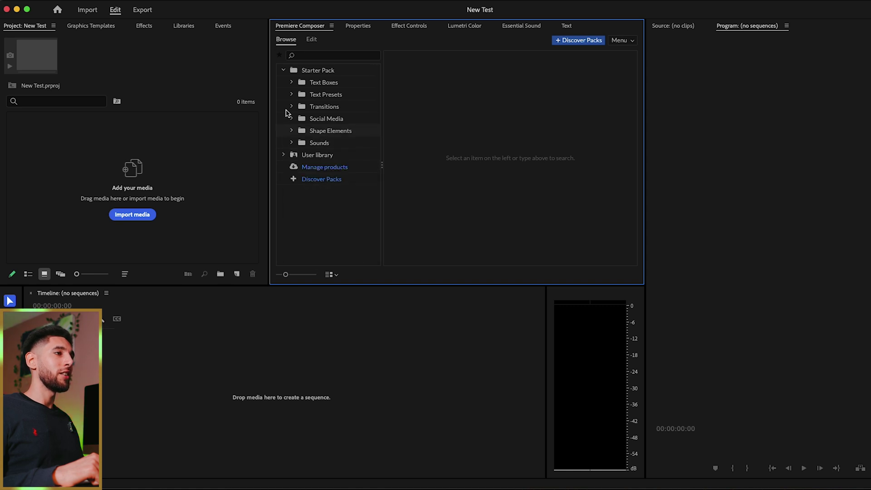
Step: Recheck the Text Boxes folder, then import C4257.MP4 and C4259.MP4 from the Test folder
click(293, 86)
click(292, 85)
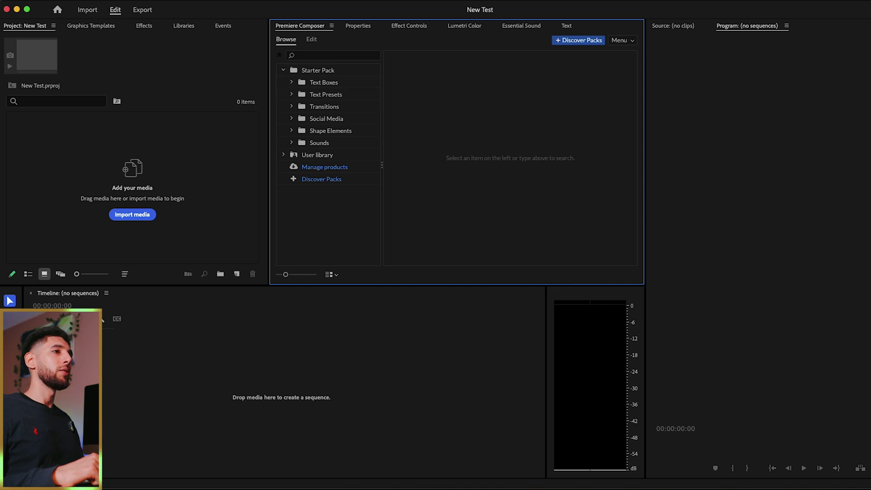
key(super+i)
drag(614, 345, 90, 174)
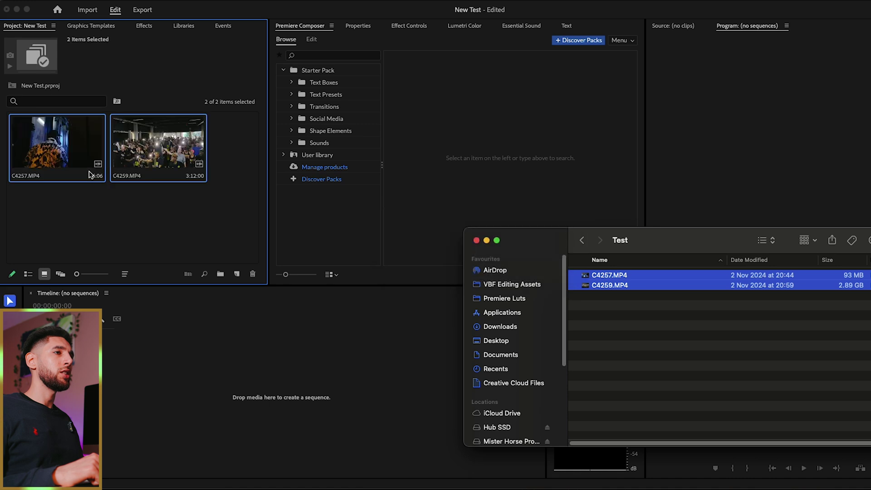
Step: Create a sequence from C4257.MP4 and place C4259.MP4 after it on the timeline
click(154, 207)
click(125, 200)
drag(55, 145, 139, 322)
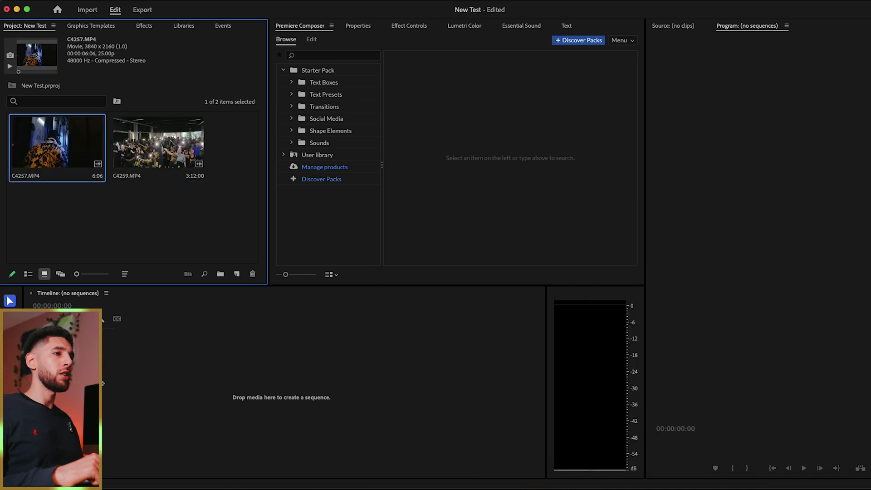
drag(104, 382, 105, 382)
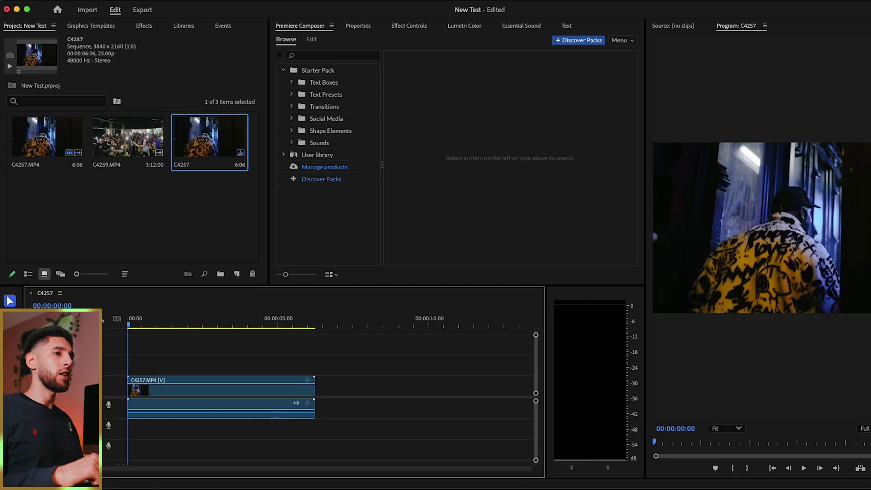
click(117, 148)
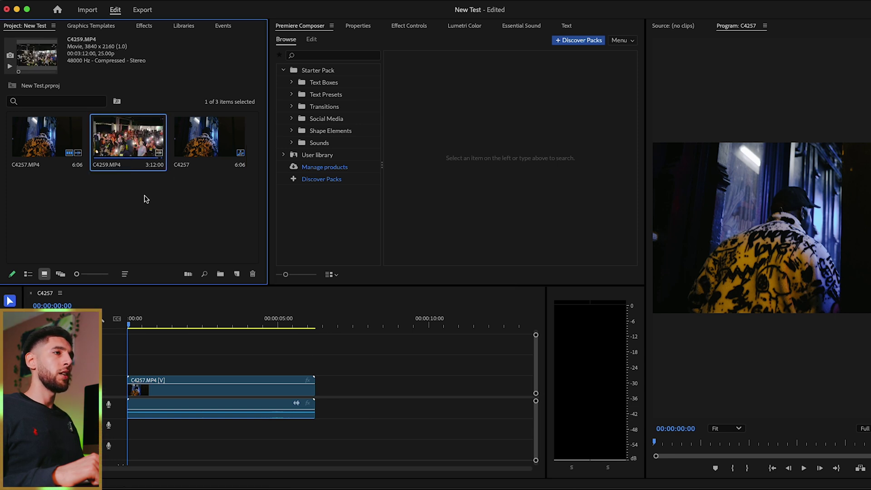
drag(128, 141, 319, 395)
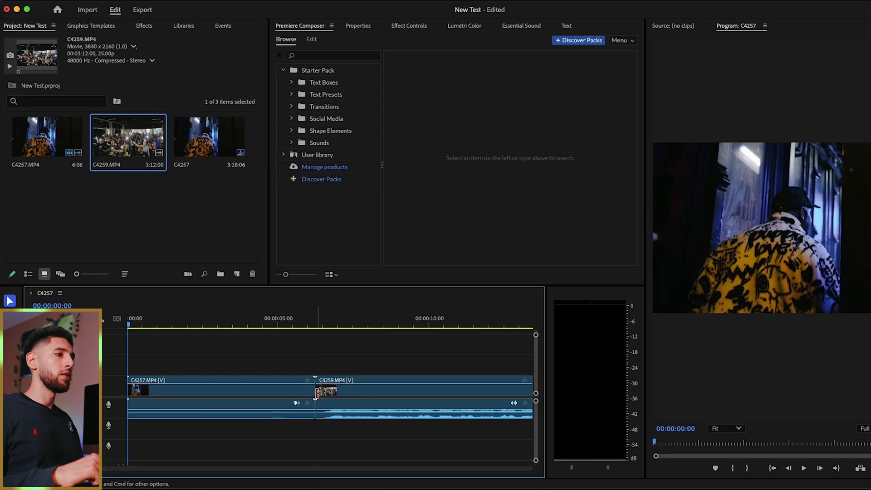
Step: Zoom the timeline out and park the playhead past the end of the footage
key(backslash)
key(minus)
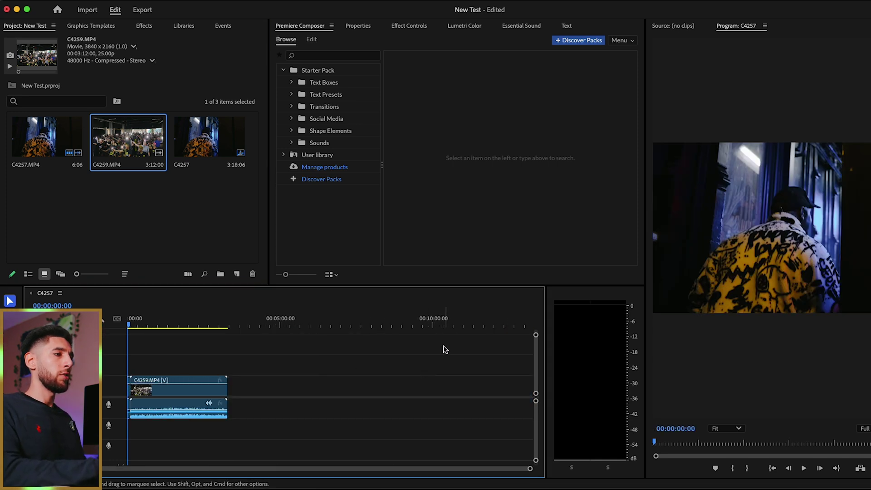
click(247, 323)
key(equal)
key(equal)
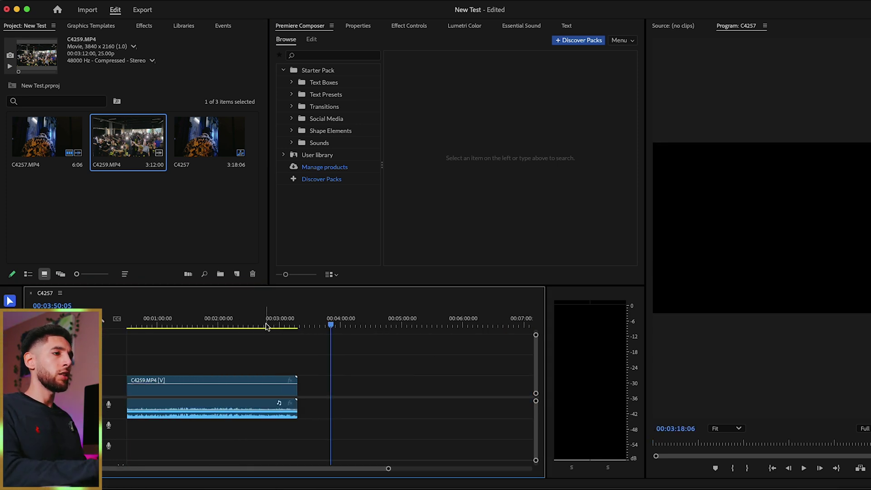
Step: Add the 1-Line Fill Text Box 1 template at the playhead and play its MISTER HORSE animation
click(291, 82)
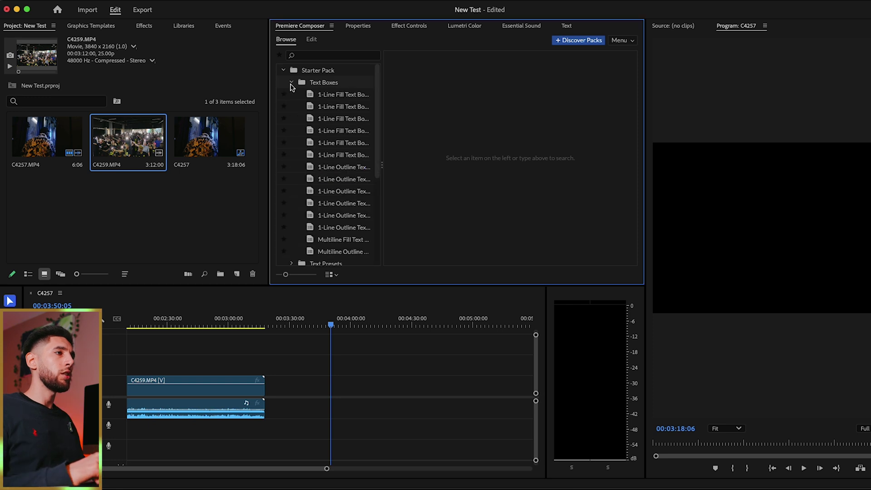
drag(335, 98, 333, 392)
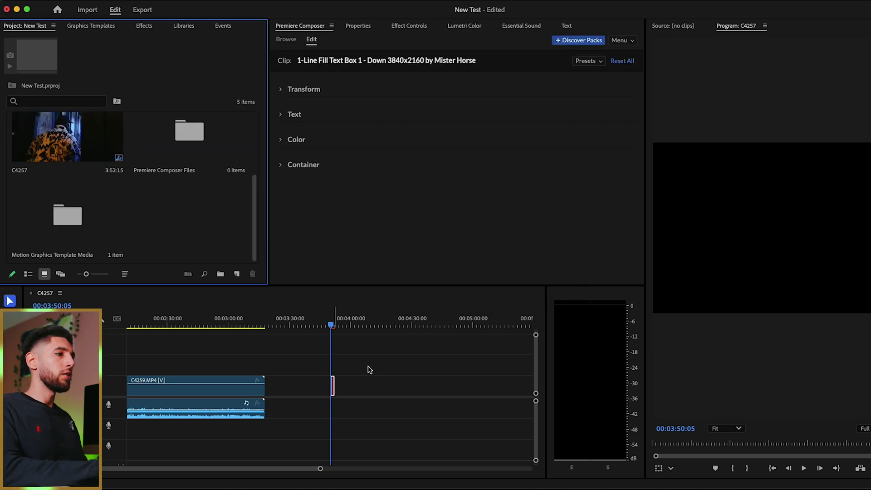
key(equal)
key(equal)
key(equal)
key(equal)
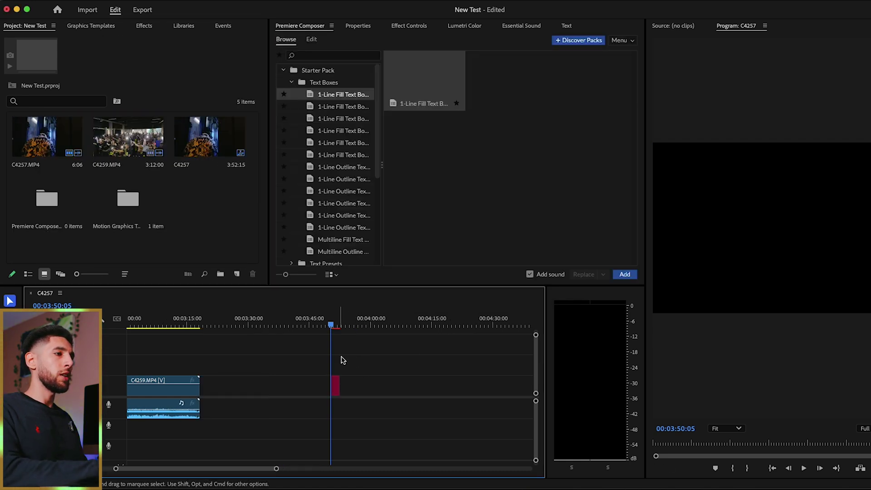
key(space)
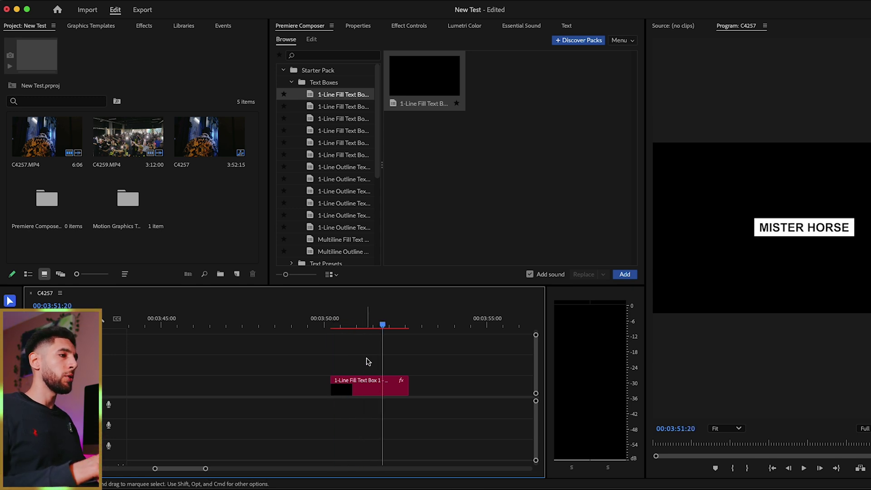
click(372, 324)
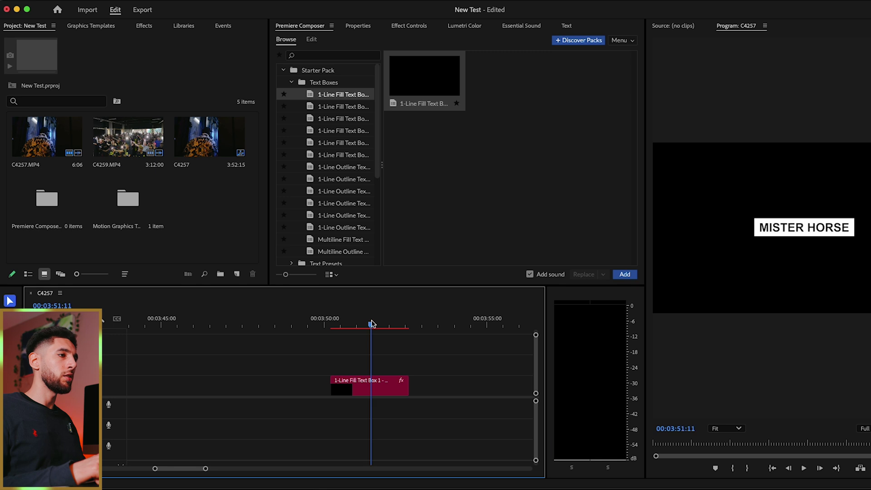
key(Up)
key(space)
Step: Select the title clip and show its settings in Premiere Composer's Edit tab
click(349, 388)
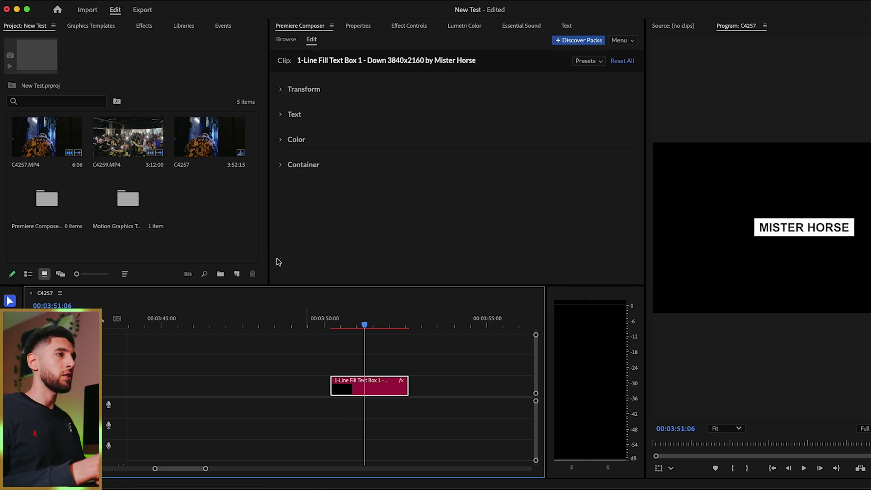
click(283, 123)
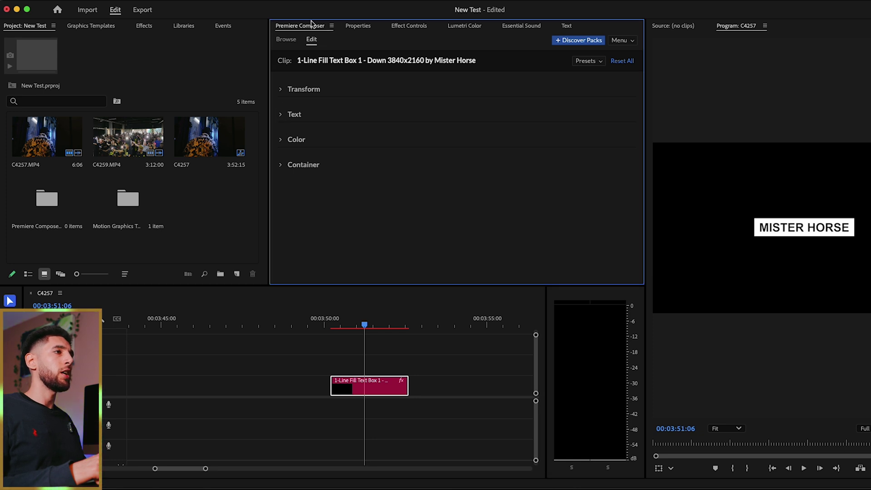
click(287, 40)
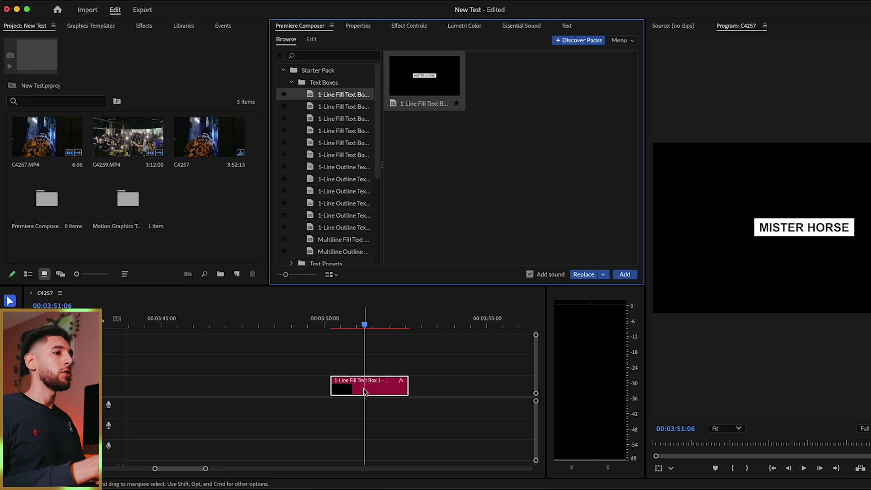
click(311, 40)
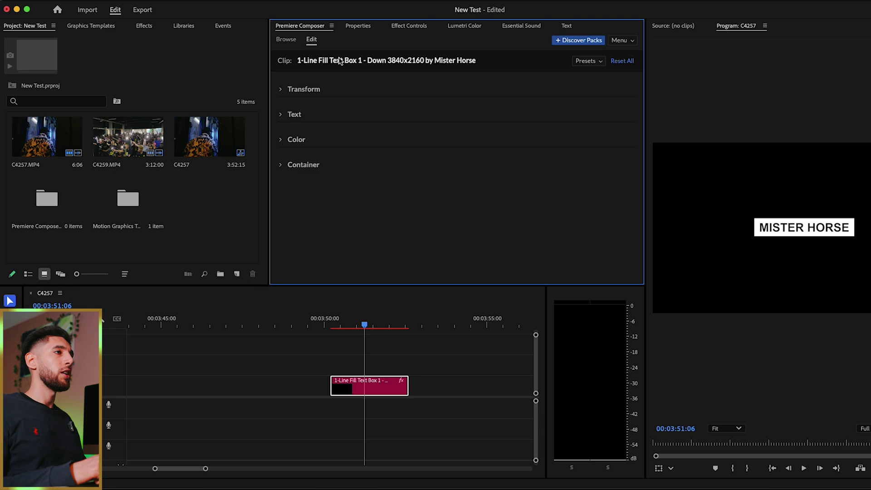
Step: Replace the title text MISTER HORSE with TESTING in the Text settings and play it back
click(280, 115)
click(377, 148)
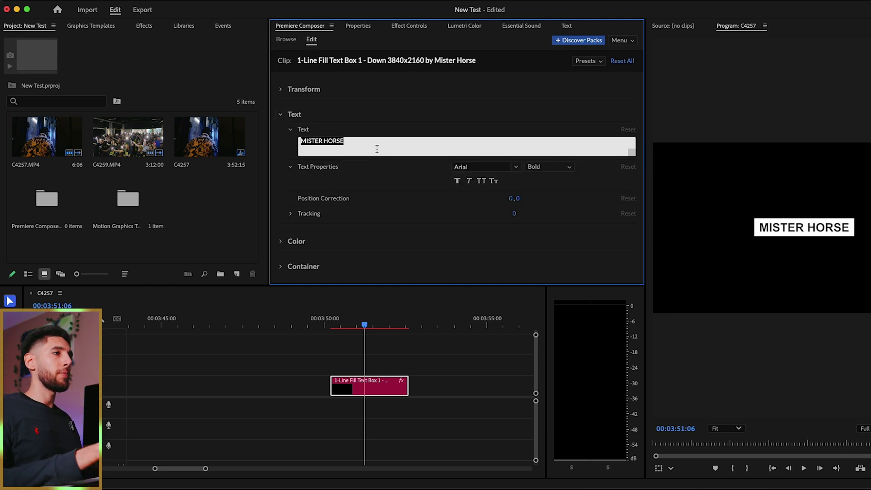
text(TESTING)
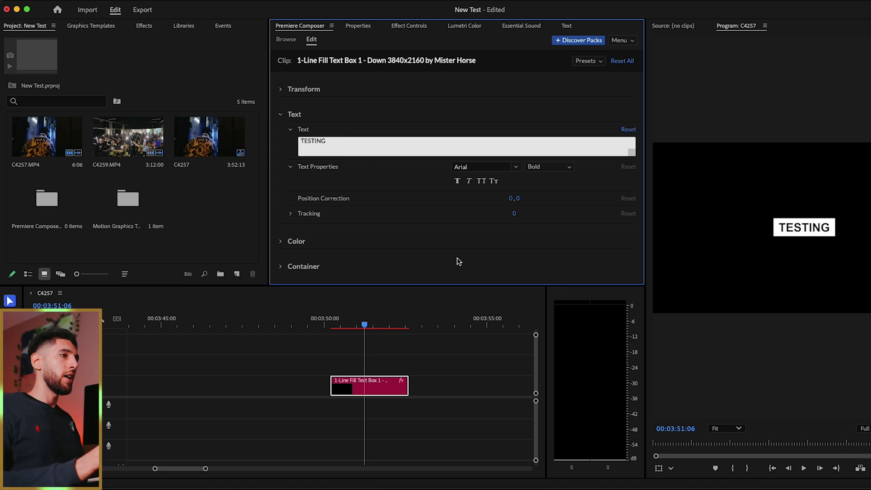
click(401, 371)
key(Up)
key(space)
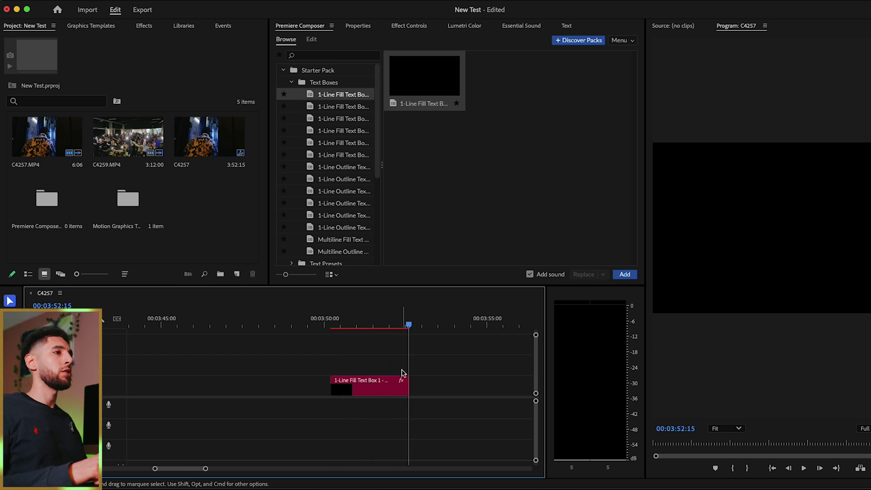
Step: Add 1-Line Fill Text Box 3 after the first title and retype its text as testing
click(339, 142)
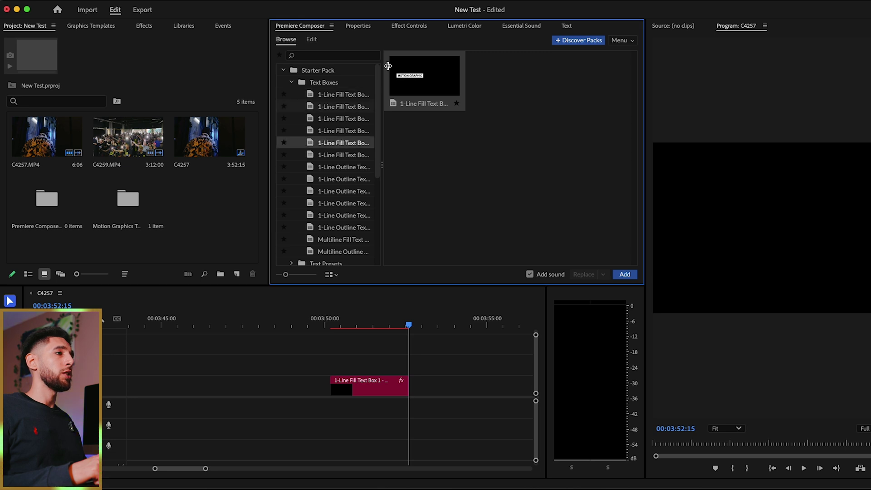
drag(418, 85, 423, 388)
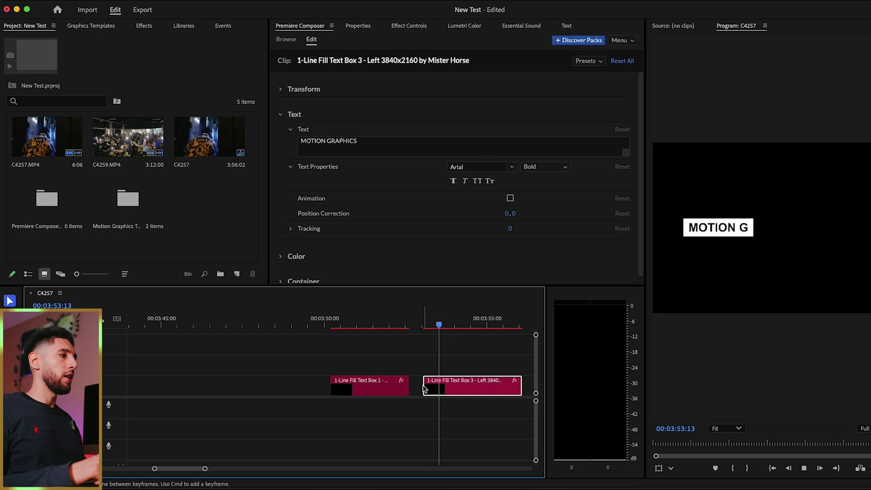
key(space)
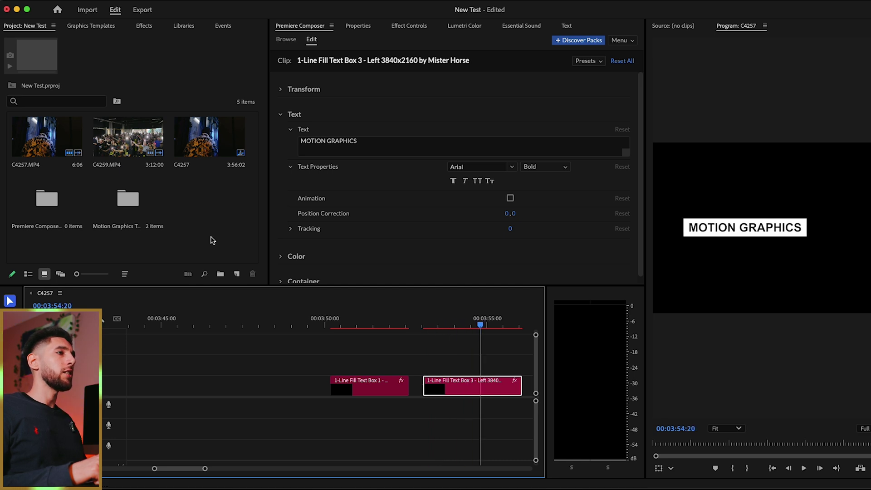
click(384, 142)
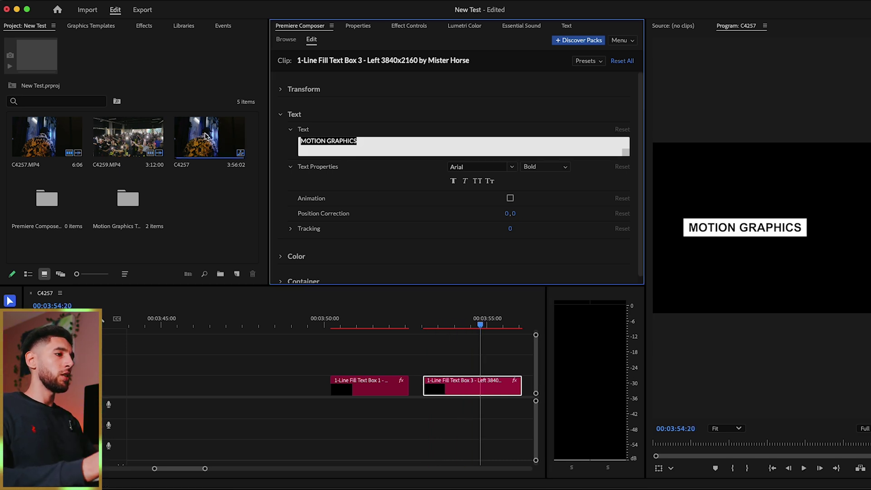
text(testing)
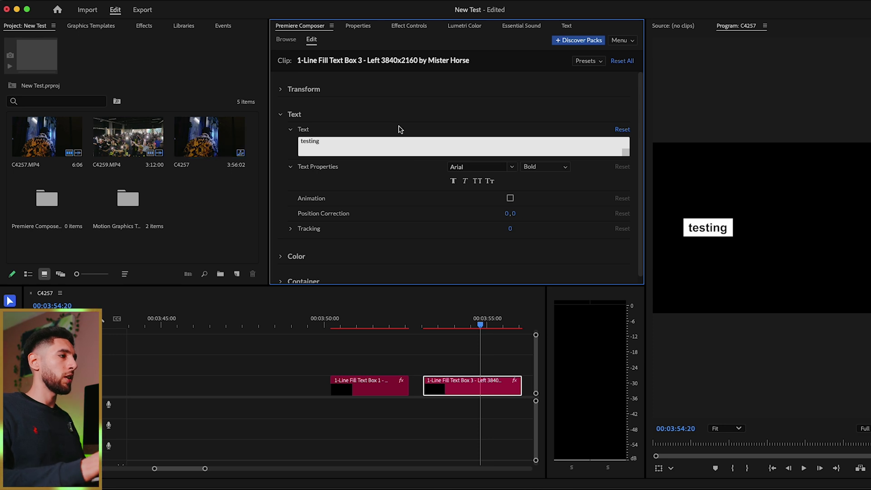
Step: Set the second title's font to Bebas Kai and widen its tracking to 88
click(464, 164)
text(bebas)
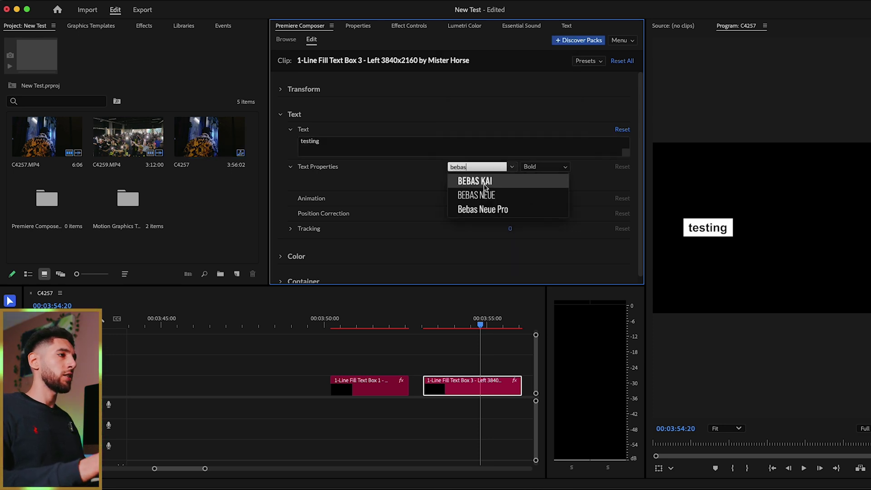
click(485, 184)
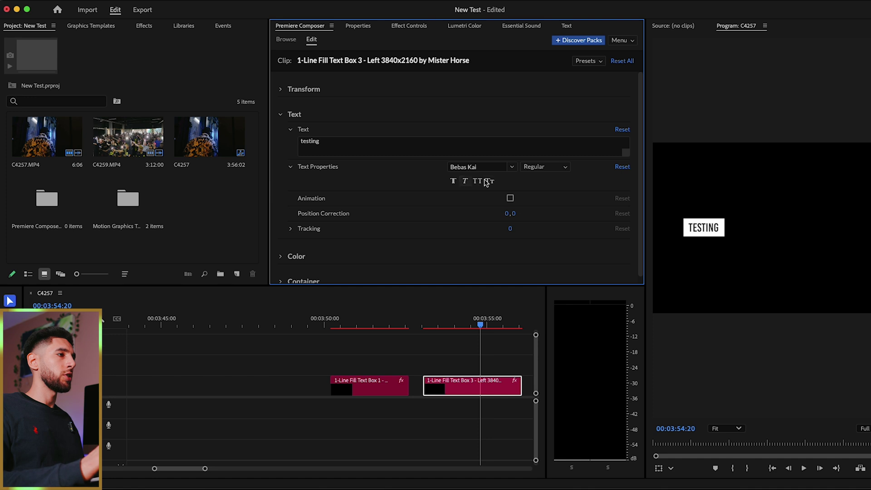
click(553, 165)
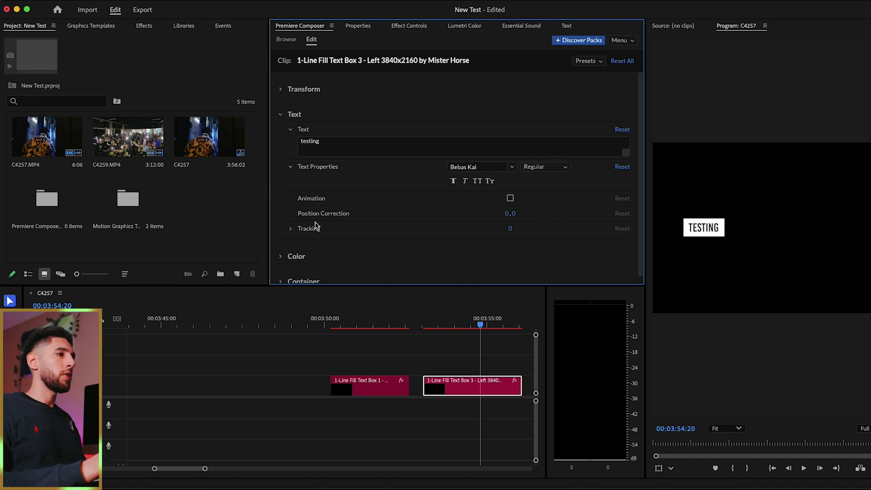
click(291, 230)
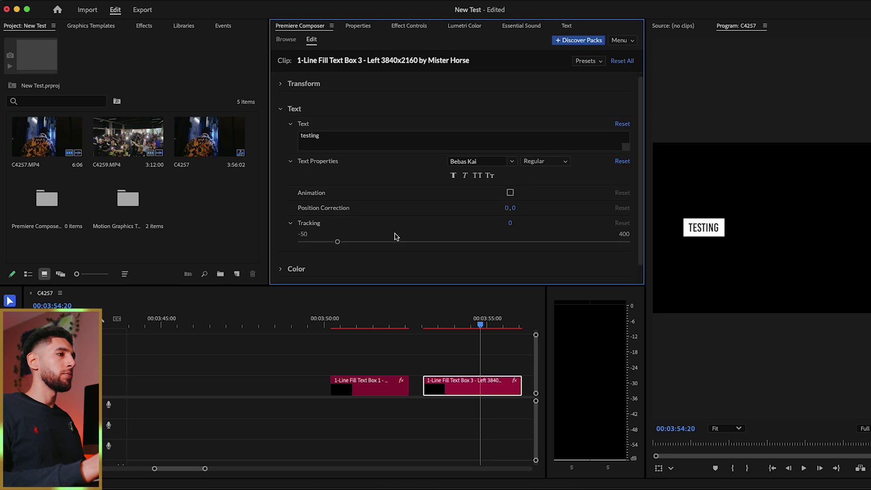
drag(337, 224, 402, 224)
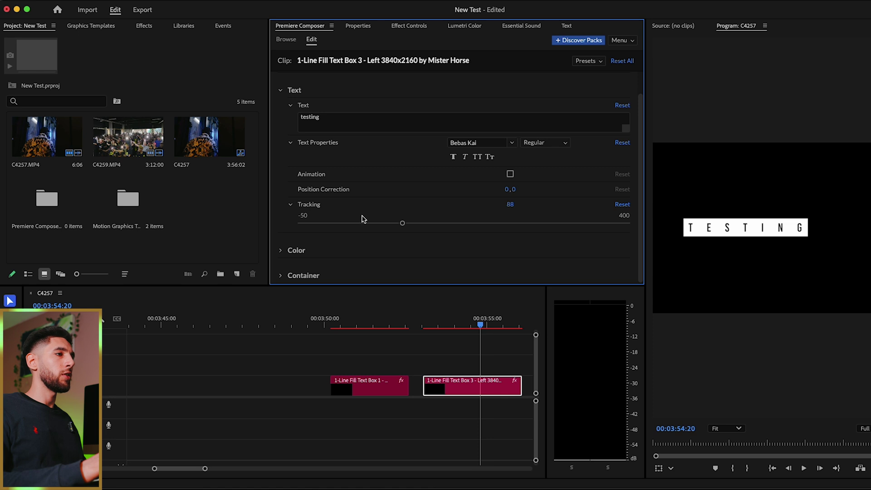
click(279, 251)
scroll(410, 245, down, 2)
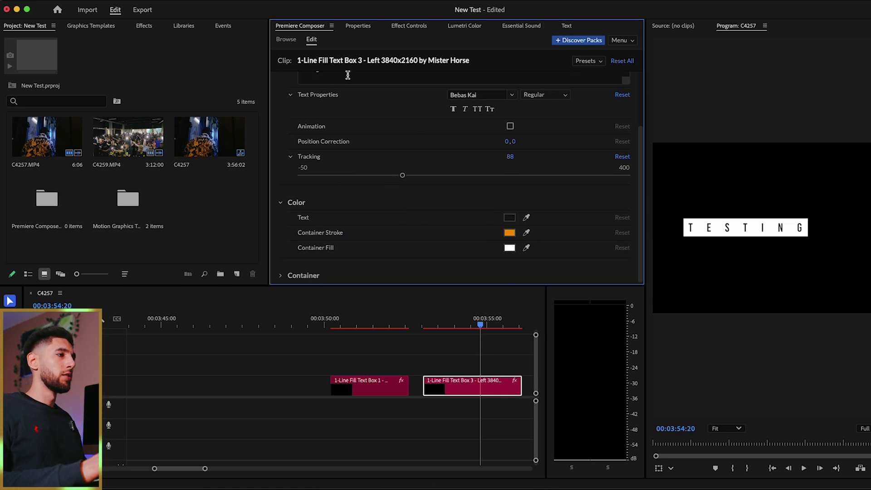
scroll(348, 75, up, 3)
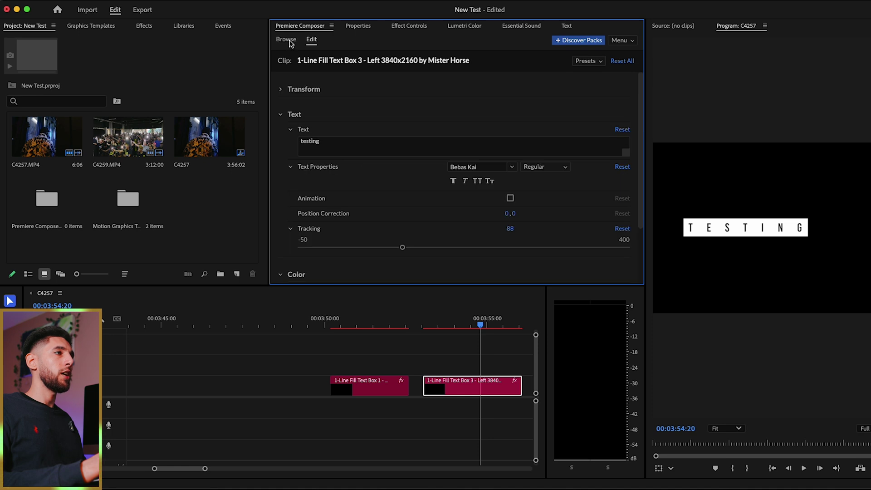
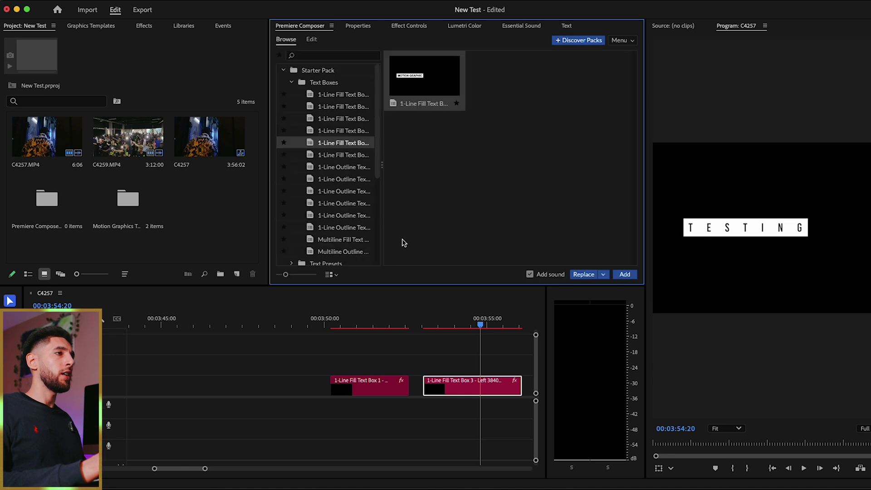
Step: Zoom the timeline so both clips and their cut fill it, then expand Premiere Composer's Transitions folder instead of Text Boxes
click(410, 346)
key(minus)
key(minus)
key(minus)
key(minus)
key(minus)
key(minus)
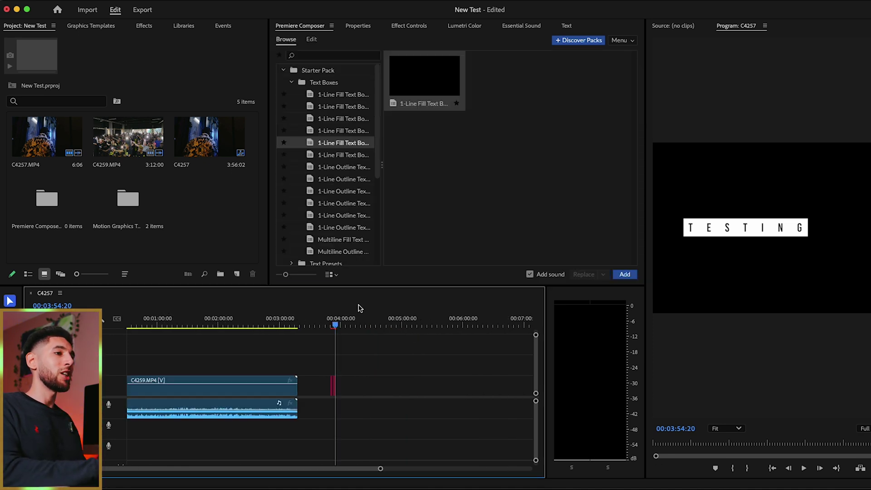
key(minus)
key(minus)
key(Up)
key(Up)
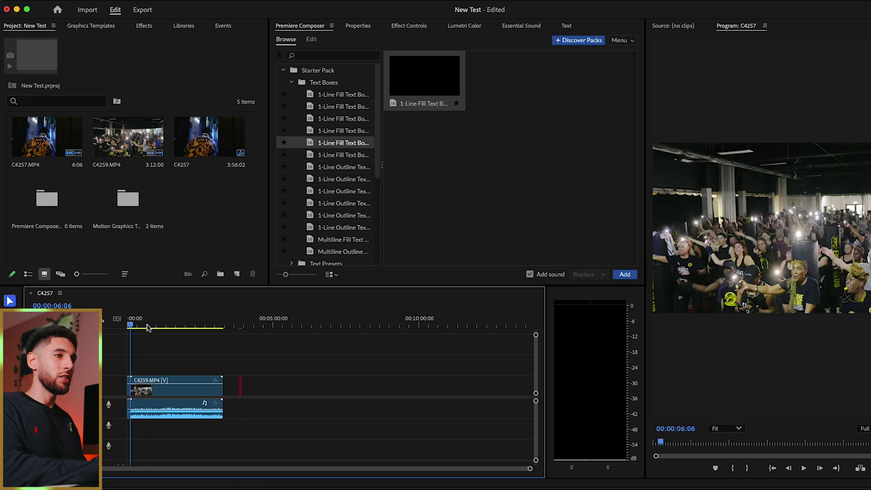
key(equal)
key(equal)
key(equal)
key(equal)
key(equal)
key(equal)
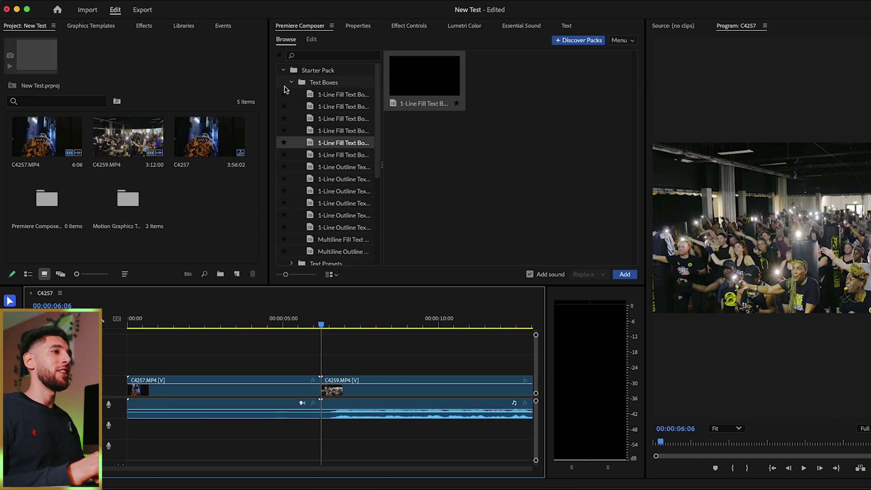
click(292, 83)
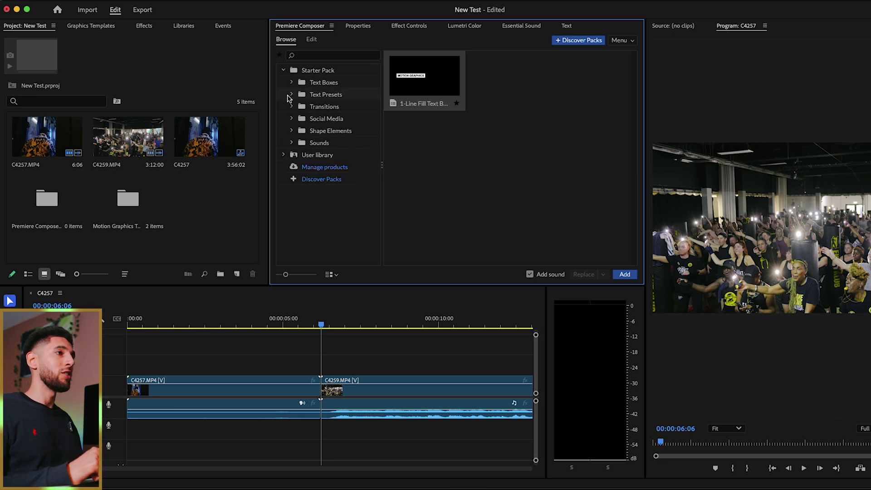
click(288, 108)
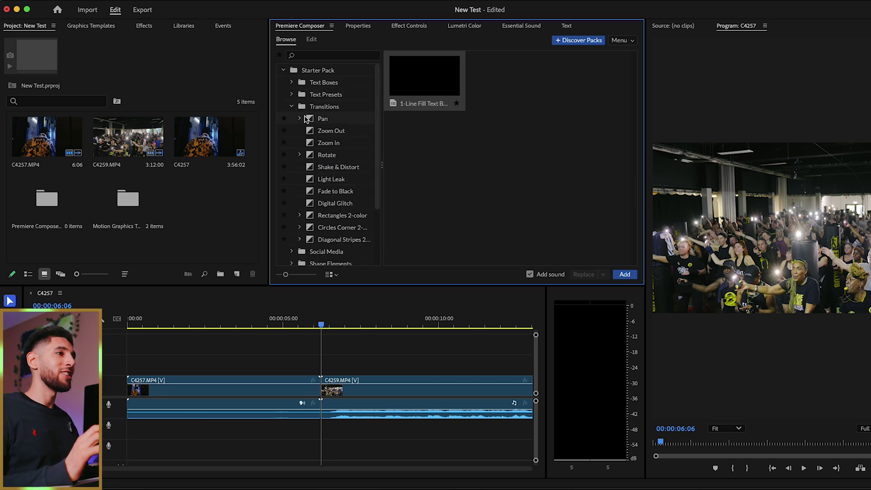
Step: Place the Zoom In transition on the cut and play it from about 5:05
drag(330, 148, 335, 363)
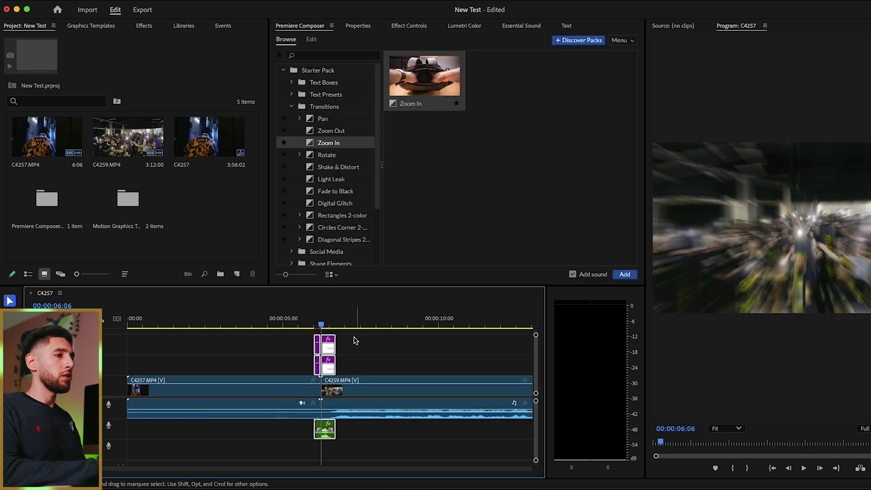
key(=)
key(=)
key(=)
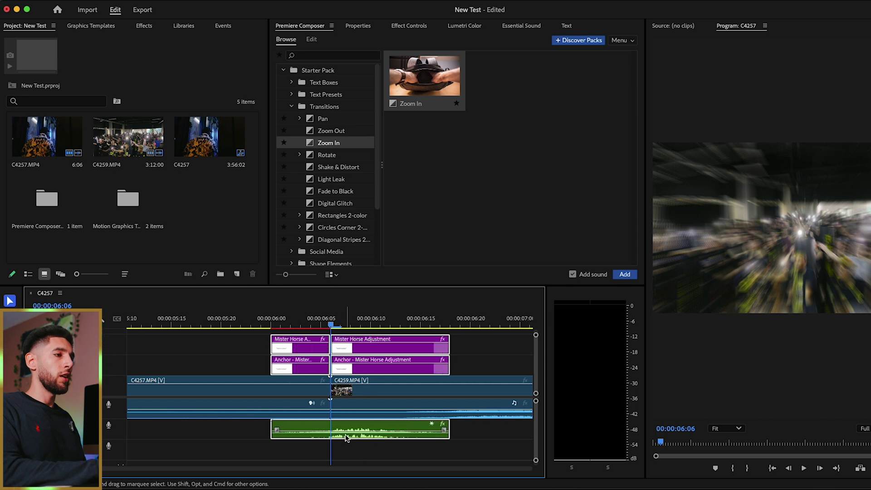
key(minus)
key(minus)
key(minus)
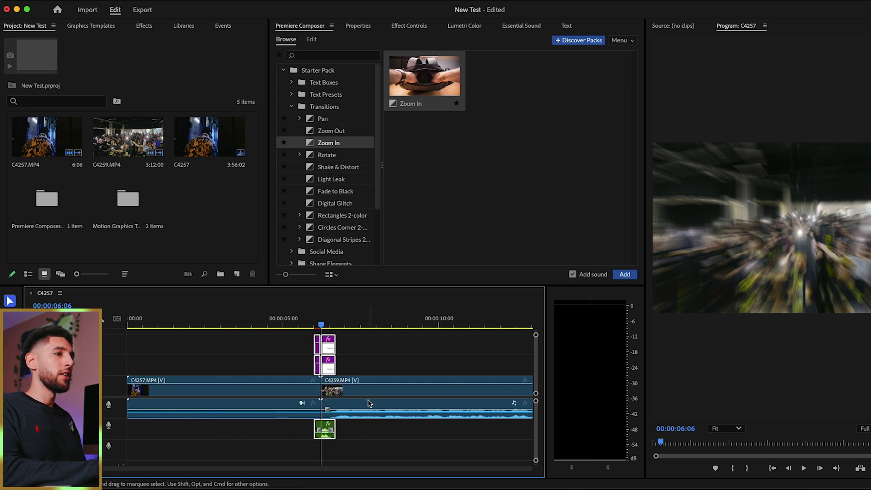
key(=)
click(265, 323)
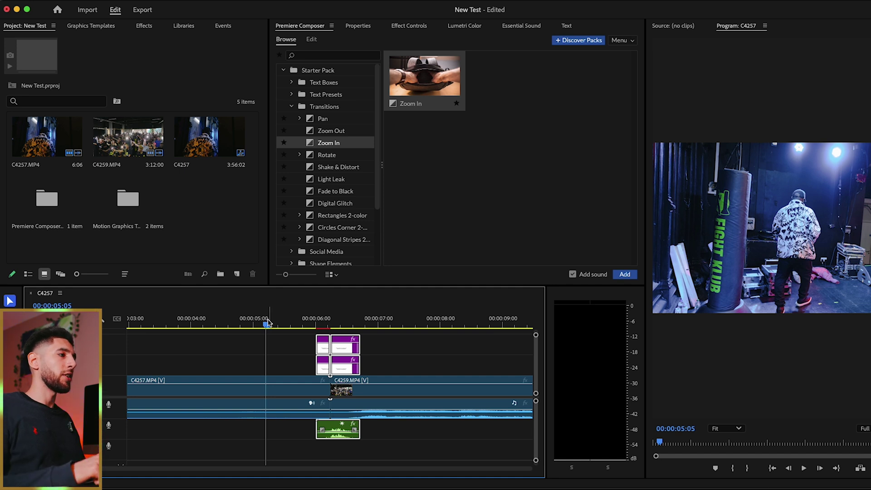
key(space)
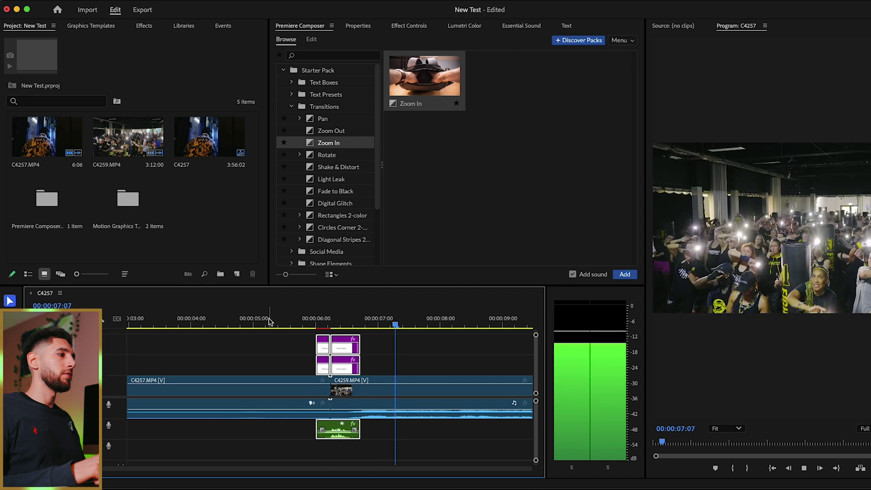
key(space)
Step: Mark an in point at 5:04 and out point at 7:24, render In to Out, and replay
key(o)
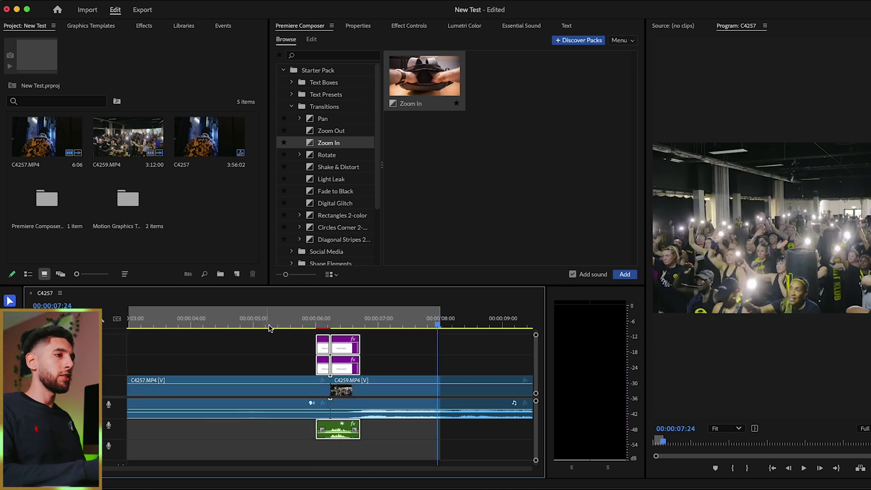
key(i)
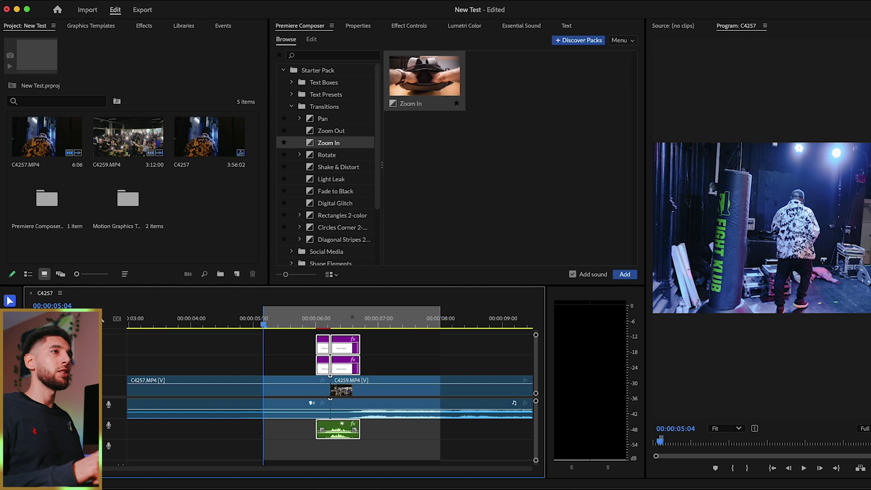
click(157, 5)
click(181, 33)
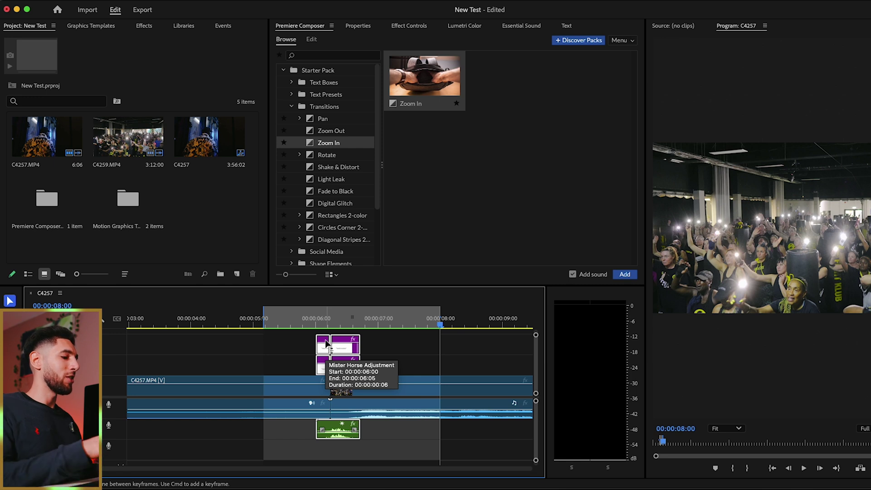
key(space)
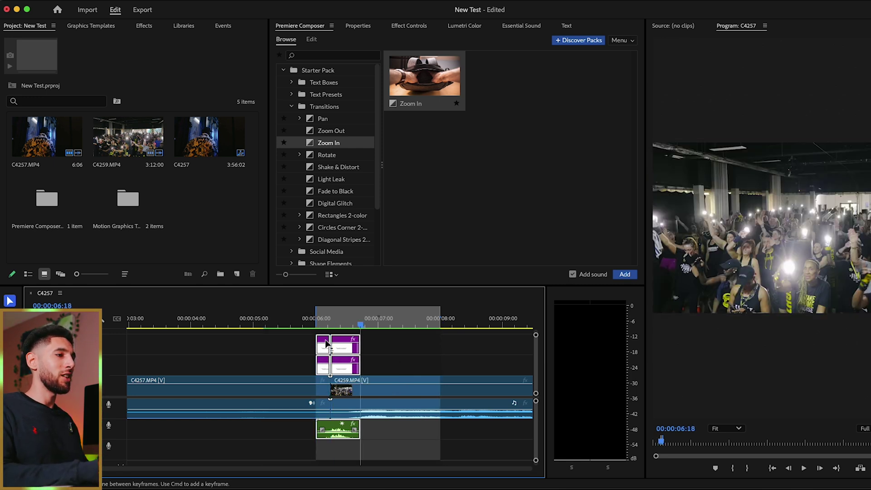
Step: Move the out point to about 6:18 and step through the Zoom In frames from 6:01
scroll(326, 343, down, 2)
key(o)
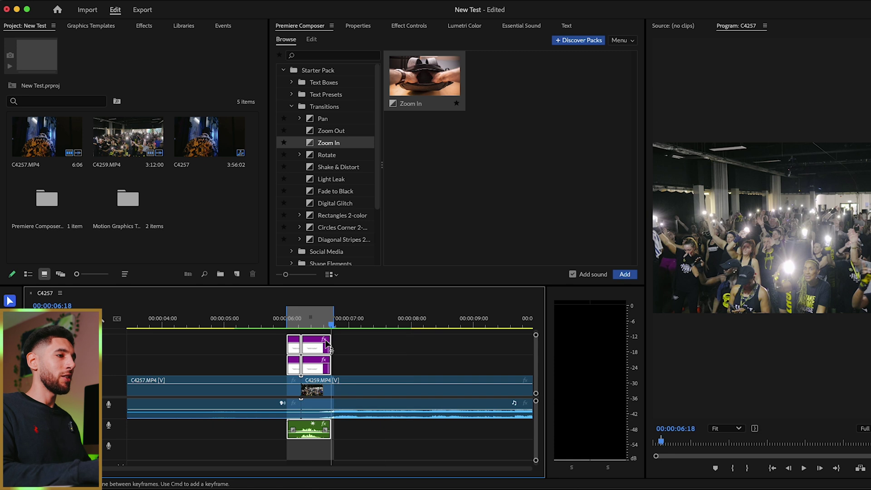
key(space)
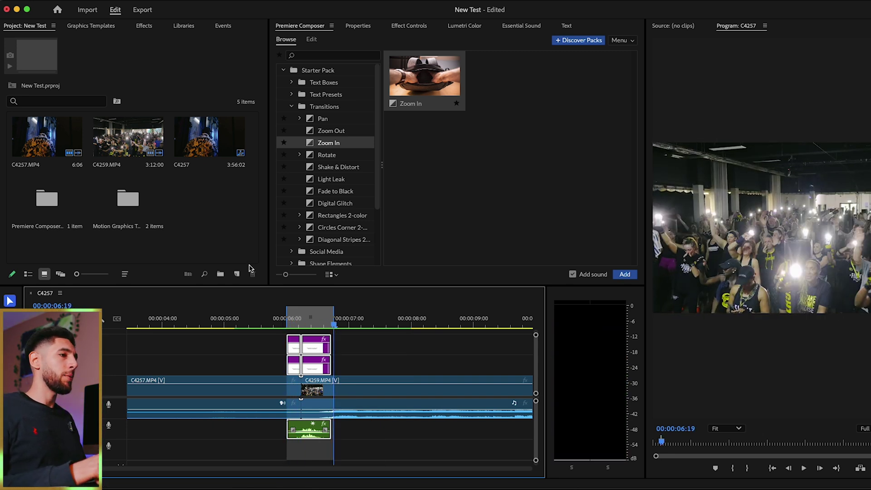
click(289, 317)
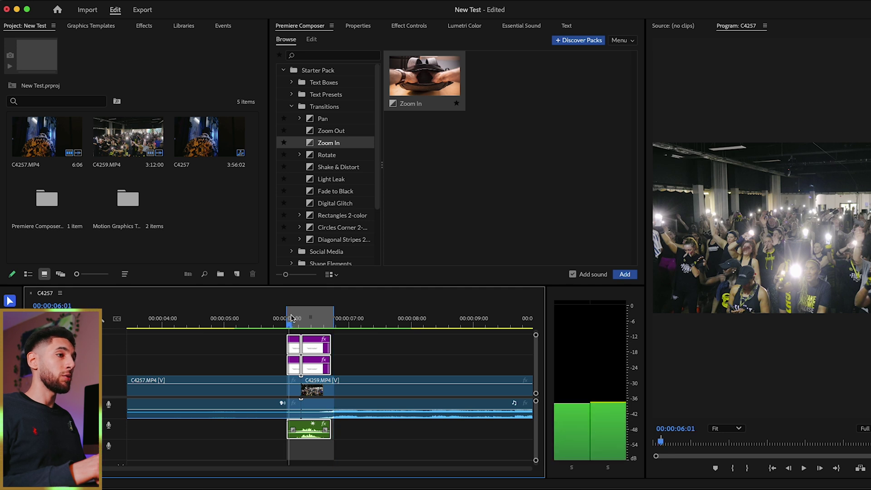
drag(291, 318, 311, 317)
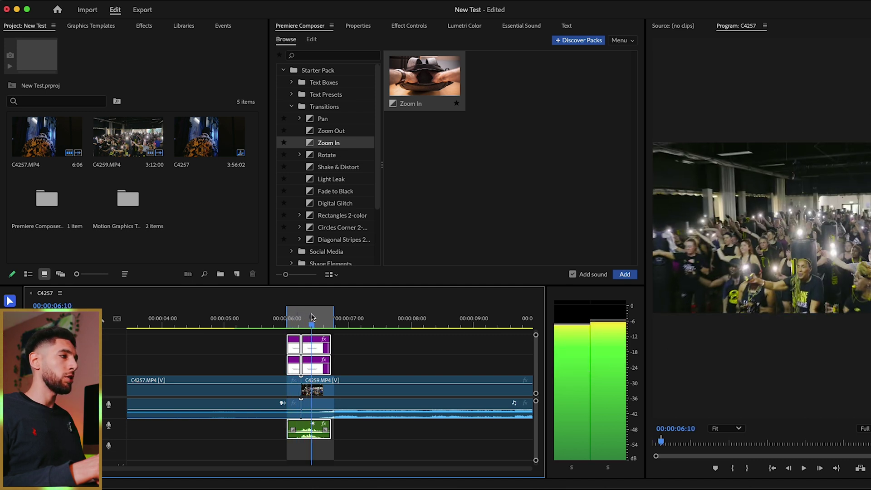
key(shift+Right)
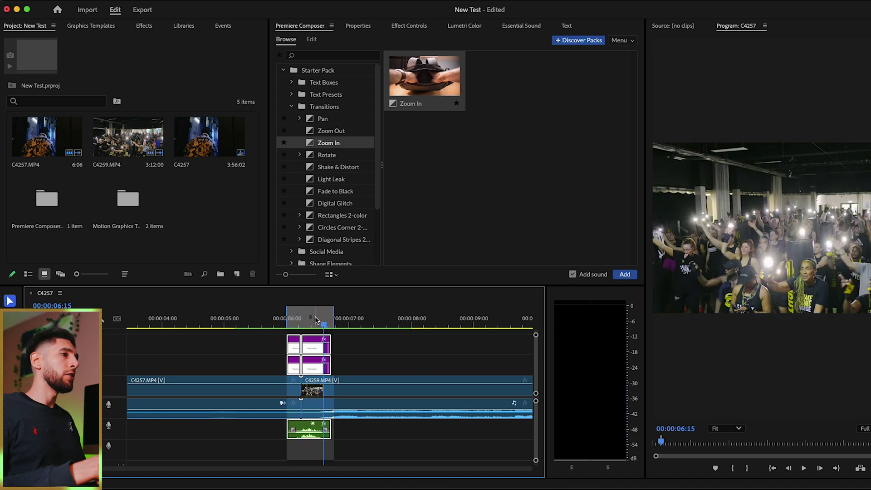
Step: Delete the Zoom In transition's two graphic clips and its sound effect clip
drag(358, 351, 281, 375)
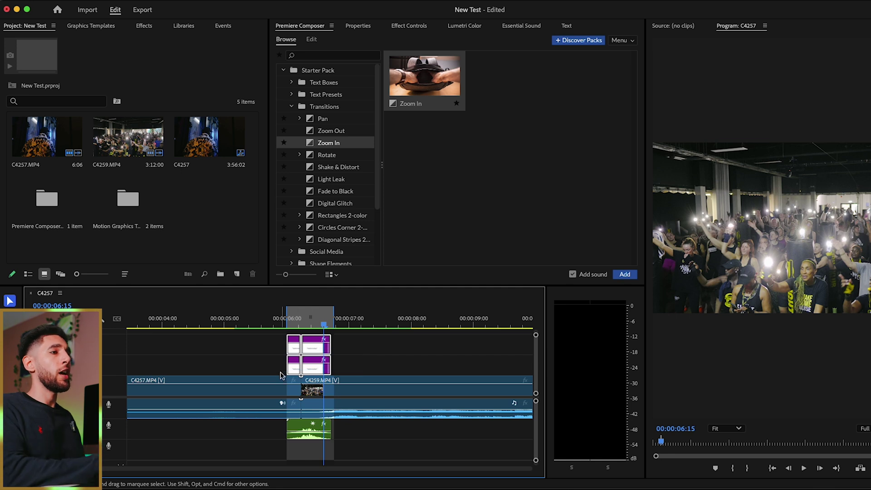
key(Delete)
click(318, 433)
key(Delete)
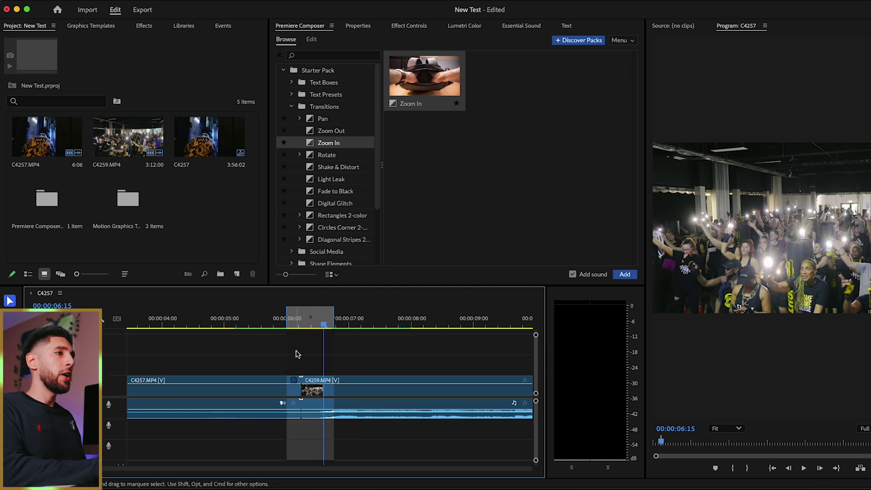
Step: Preview Zoom Out, then place the Right Pan transition on the cut
click(329, 133)
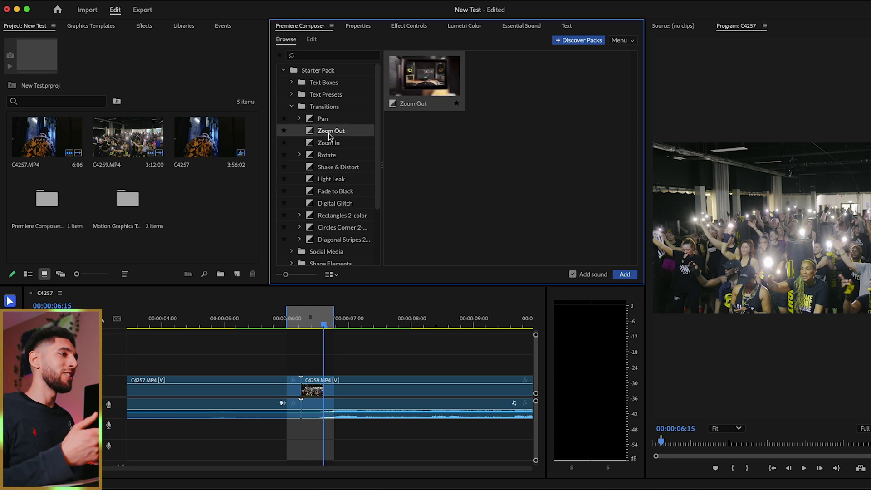
click(328, 119)
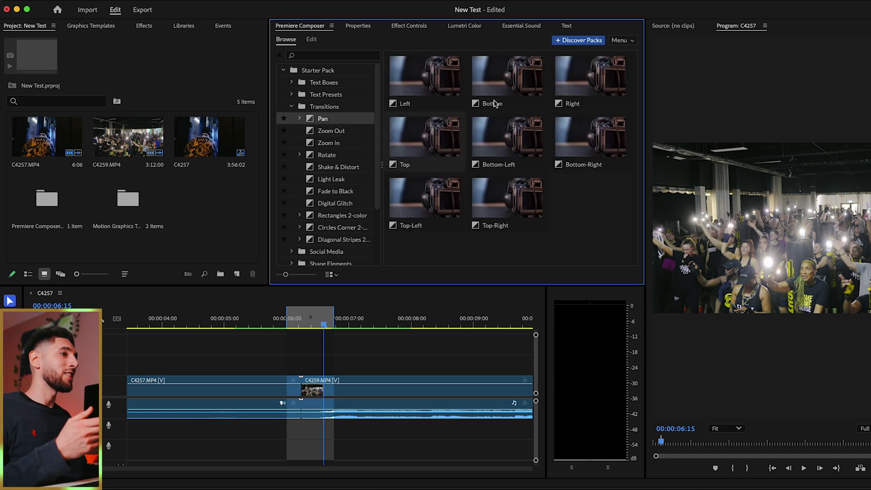
drag(573, 95, 310, 361)
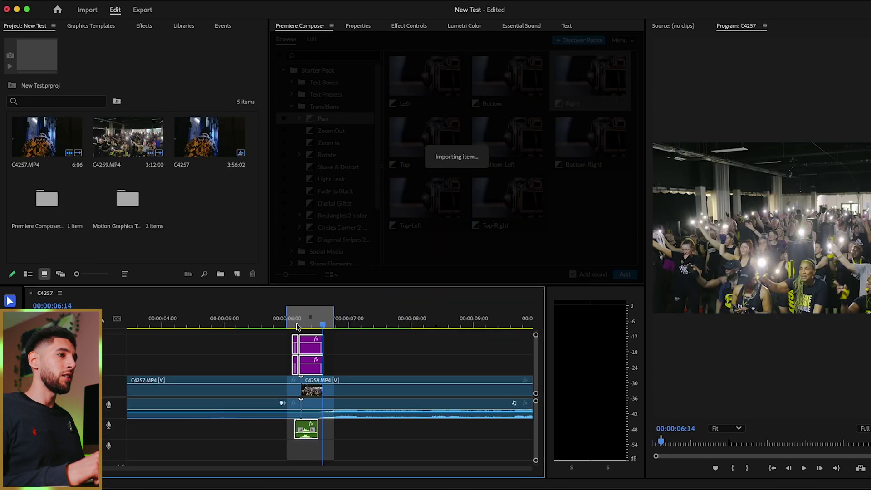
Step: Play and scrub the Right Pan transition from just before the cut
click(295, 321)
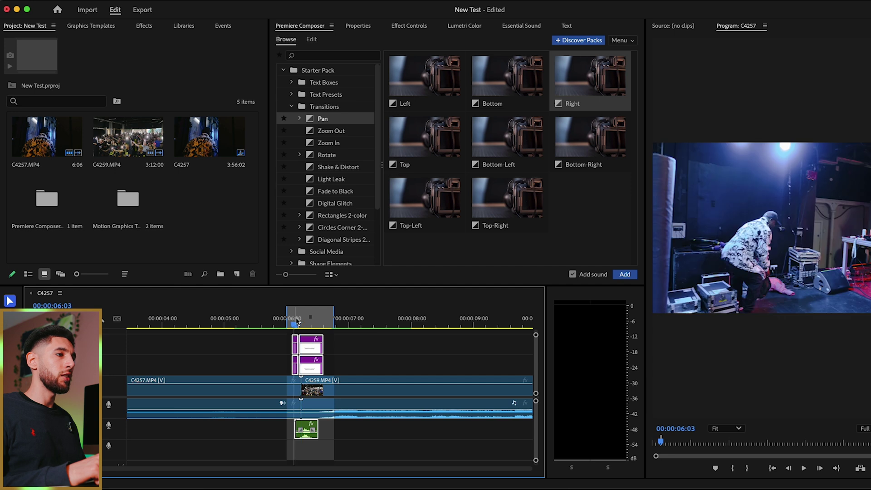
scroll(296, 321, left, 5)
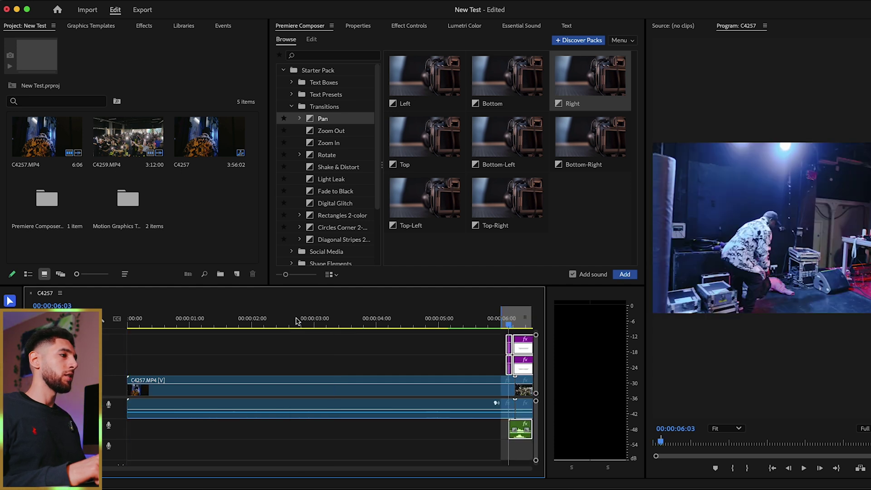
key(space)
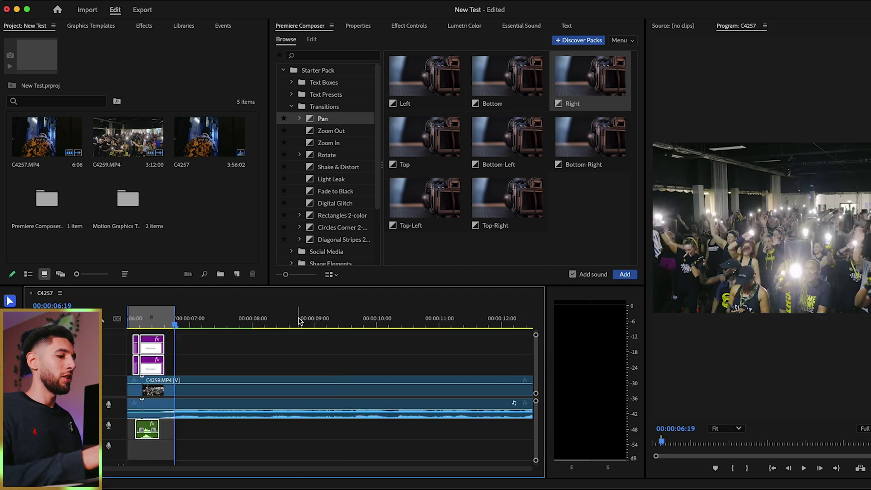
scroll(281, 321, up, 5)
click(239, 318)
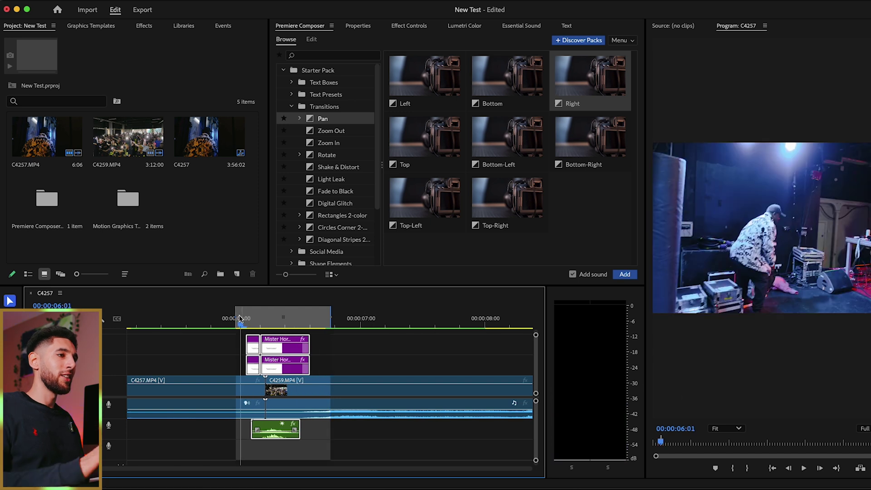
key(space)
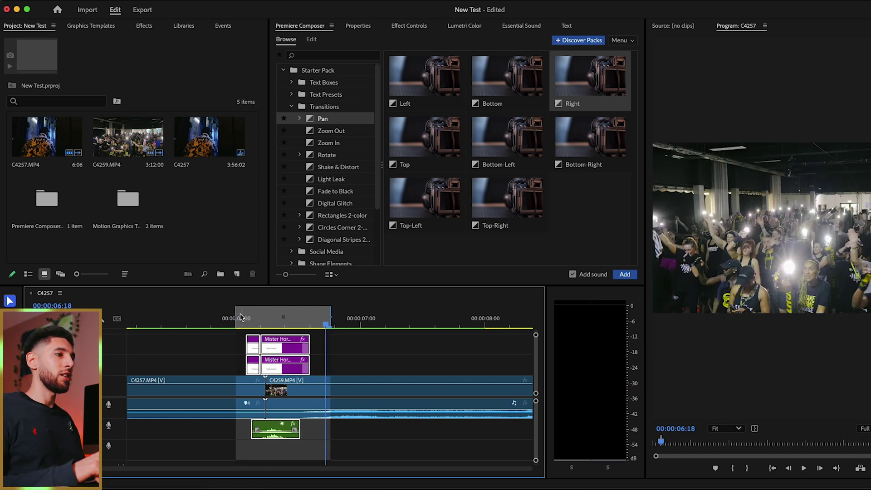
click(240, 317)
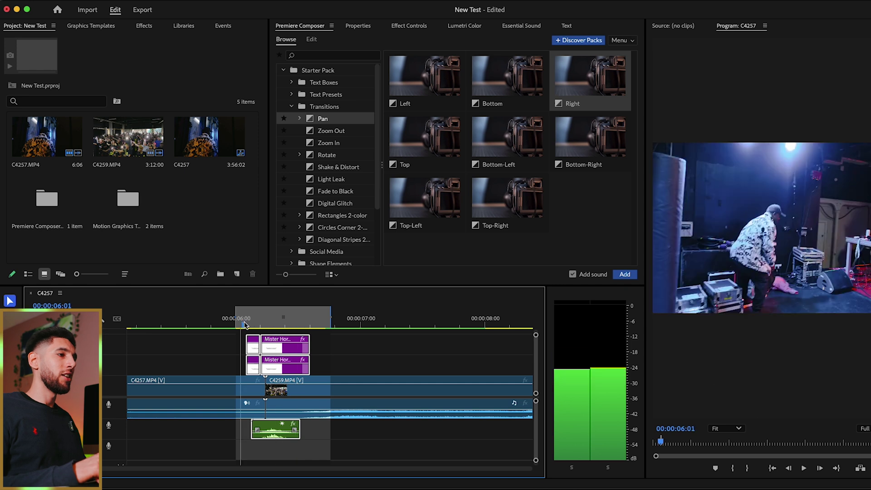
drag(243, 324, 245, 377)
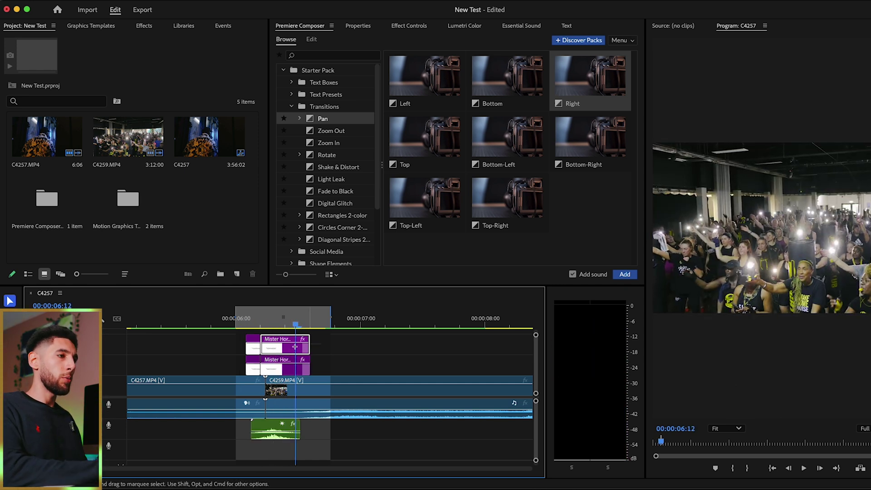
Step: Delete the Pan transition's title clips and its sound effect clip
key(Delete)
drag(321, 434, 246, 425)
key(Delete)
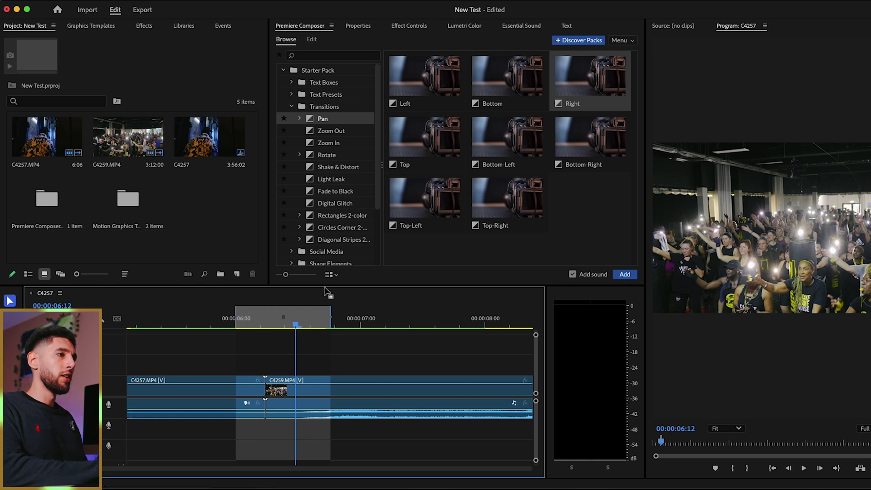
Step: Place the Shake & Distort transition on the cut and check the frame just after it
click(338, 167)
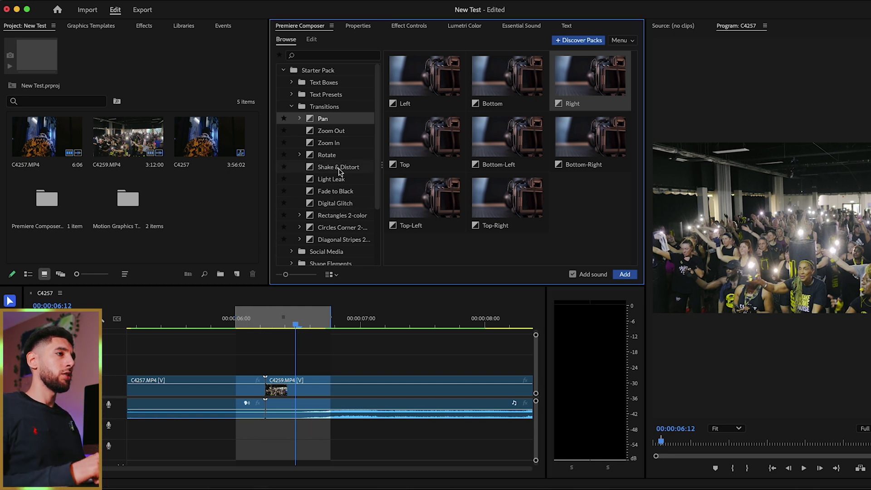
drag(424, 76, 272, 372)
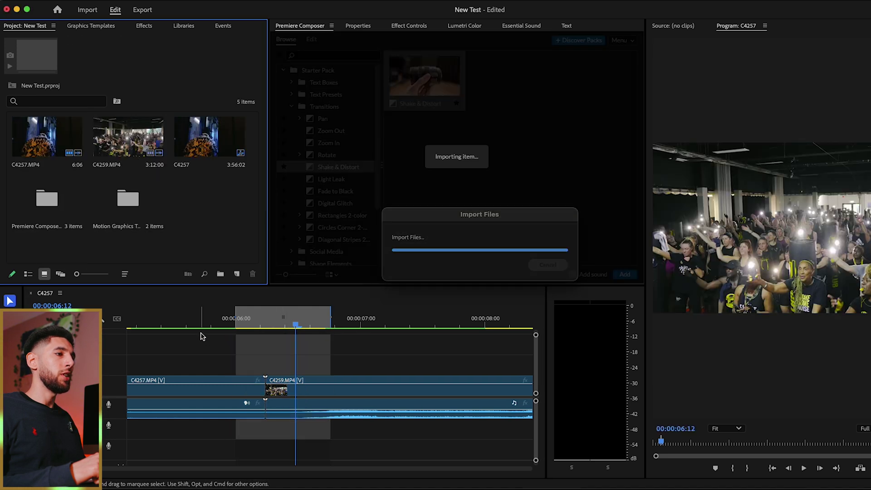
click(211, 323)
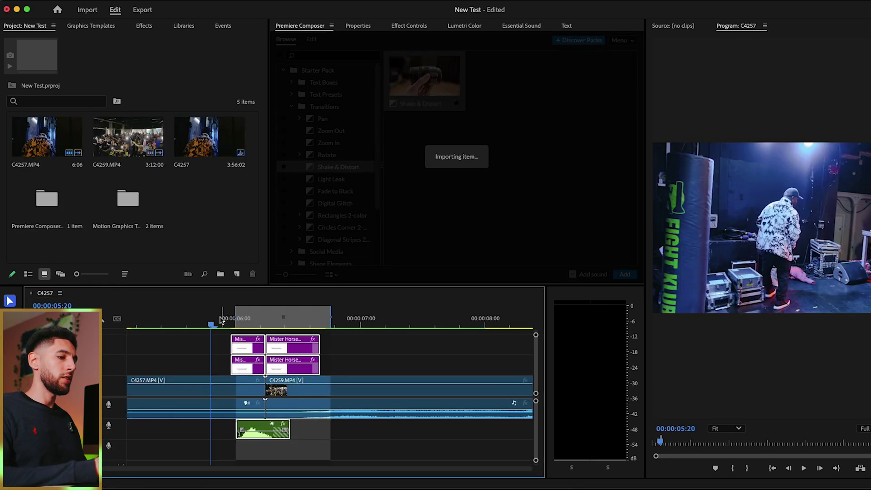
click(327, 315)
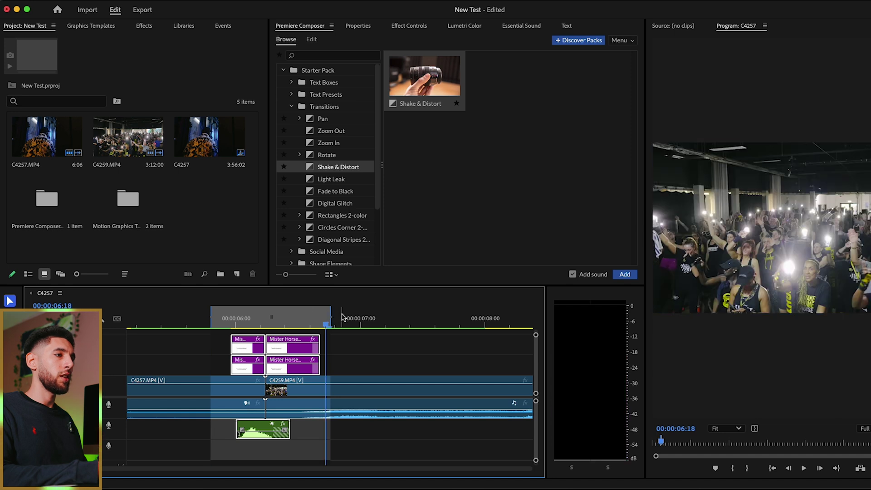
Step: Play Shake & Distort from before the cut, then delete its title clips
click(216, 323)
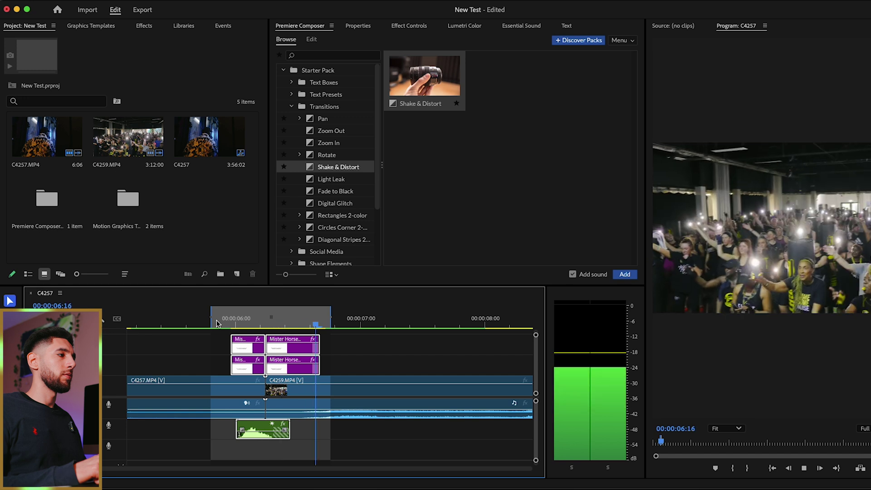
key(space)
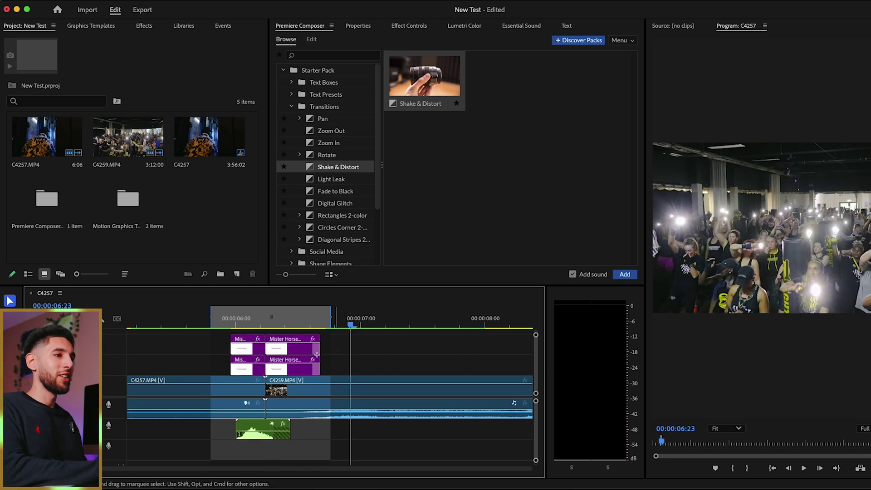
key(Delete)
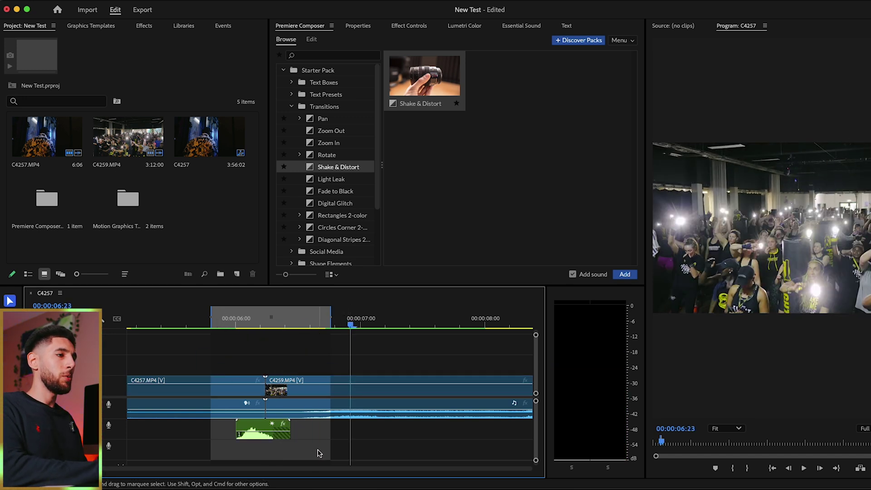
Step: Delete the leftover Shake & Distort sound on A2, preview Digital Glitch, then select Light Leak
drag(319, 452, 235, 418)
key(Delete)
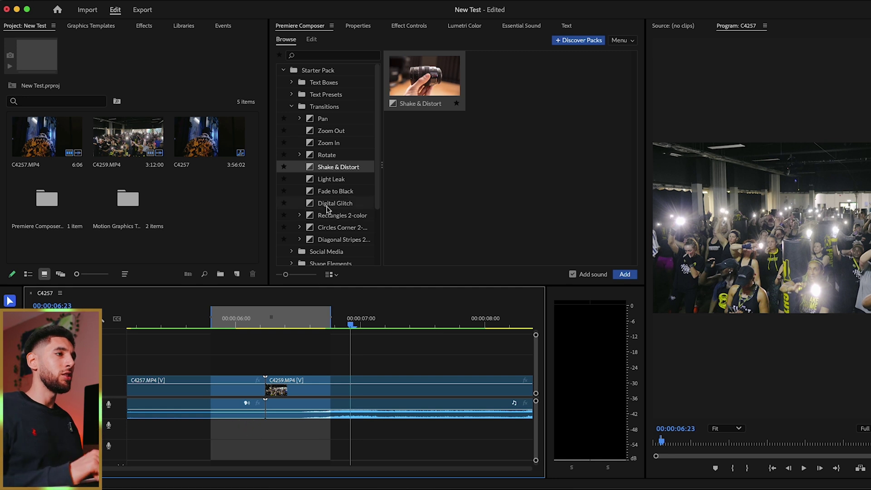
click(327, 205)
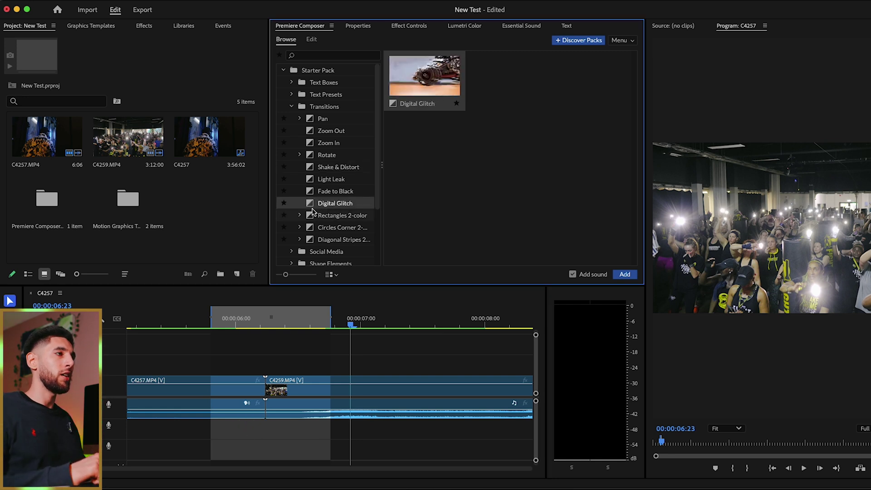
click(339, 183)
Step: Place the Light Leak transition on the cut and render it with Sequence > Render In to Out
drag(312, 183, 259, 342)
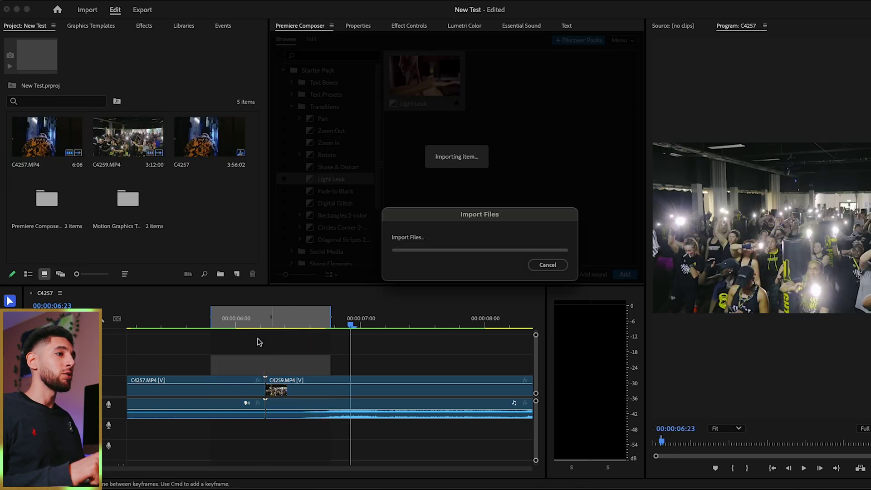
click(217, 318)
click(166, 2)
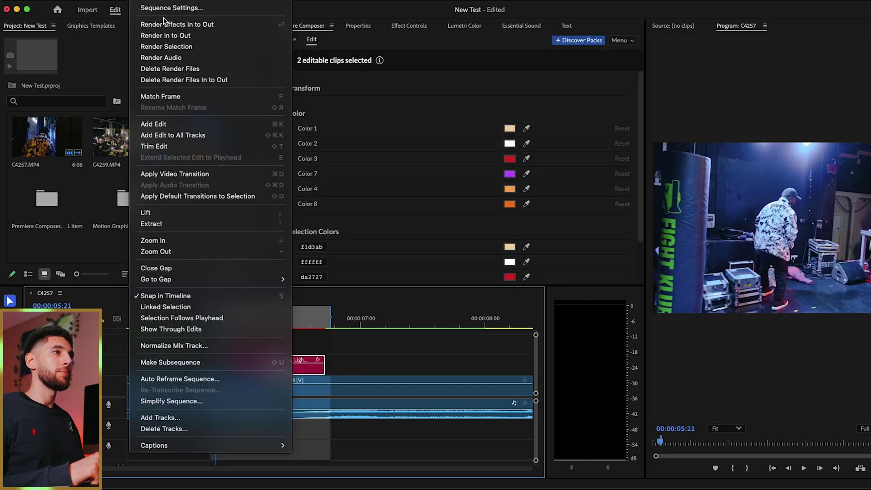
click(174, 34)
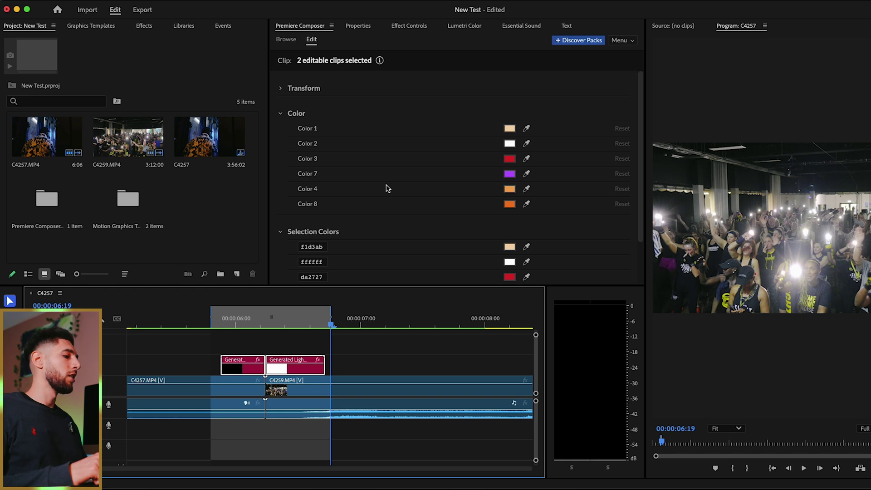
Step: Scrub through the Light Leak transition twice from just before the cut
click(212, 322)
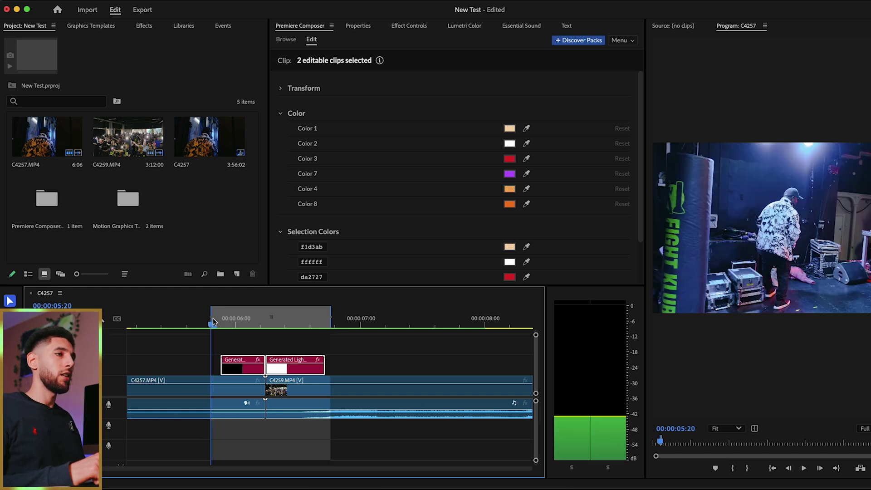
drag(215, 322, 311, 361)
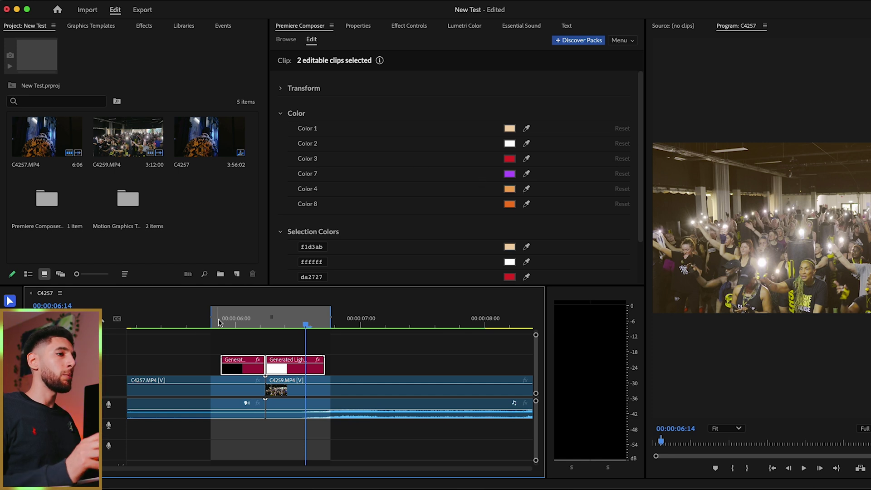
drag(219, 322, 232, 353)
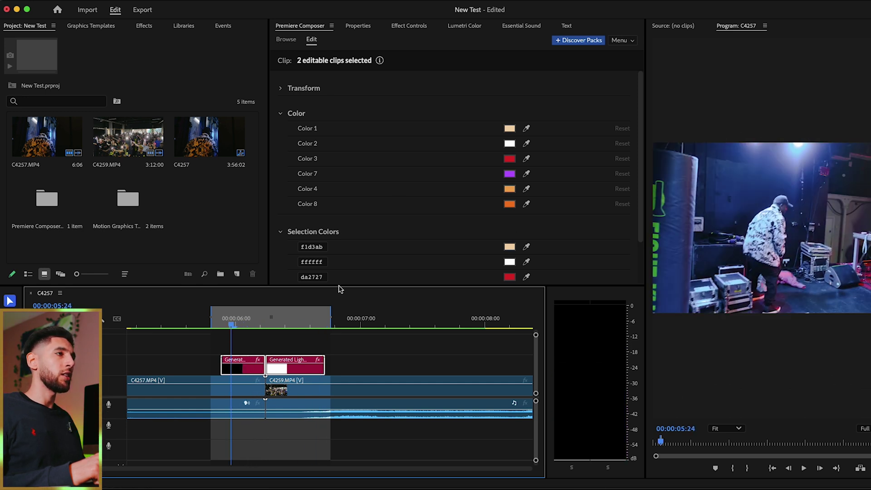
Step: Delete the Light Leak transition clips and collapse the Transitions folder
key(Delete)
click(287, 40)
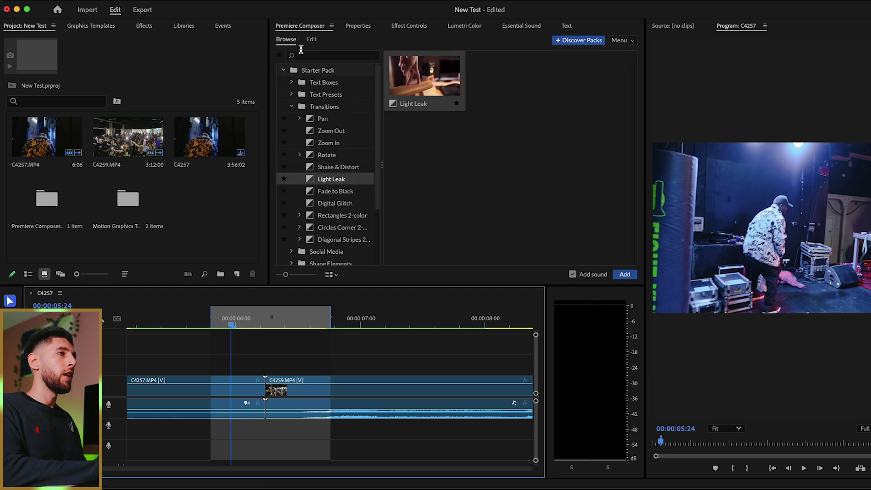
click(292, 108)
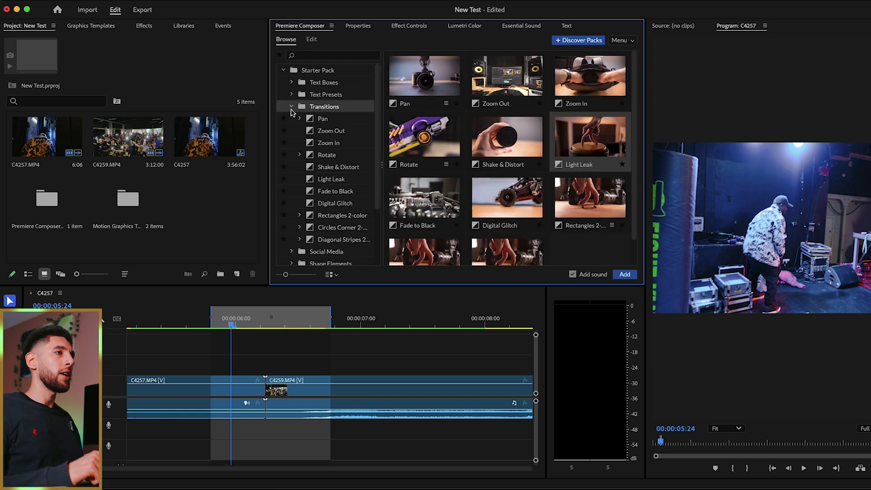
click(292, 107)
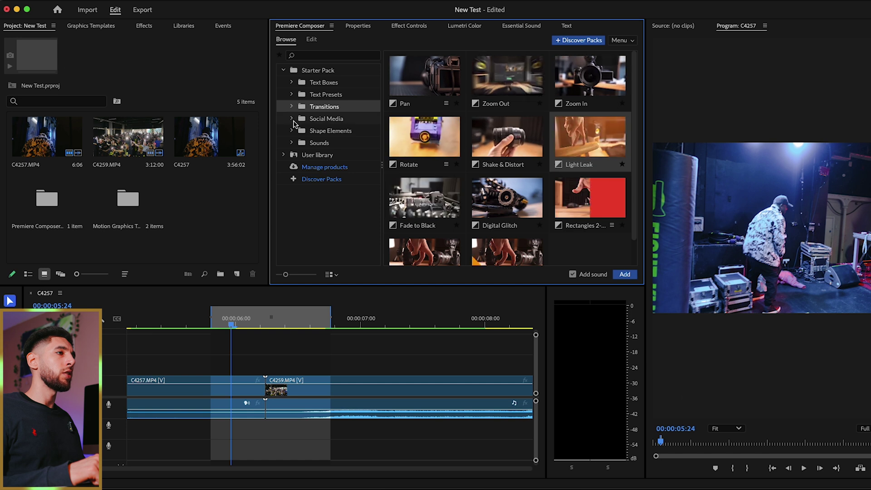
Step: Add the Social Media > Universal Placeholder lower third over the second clip, play it, then delete it
click(292, 119)
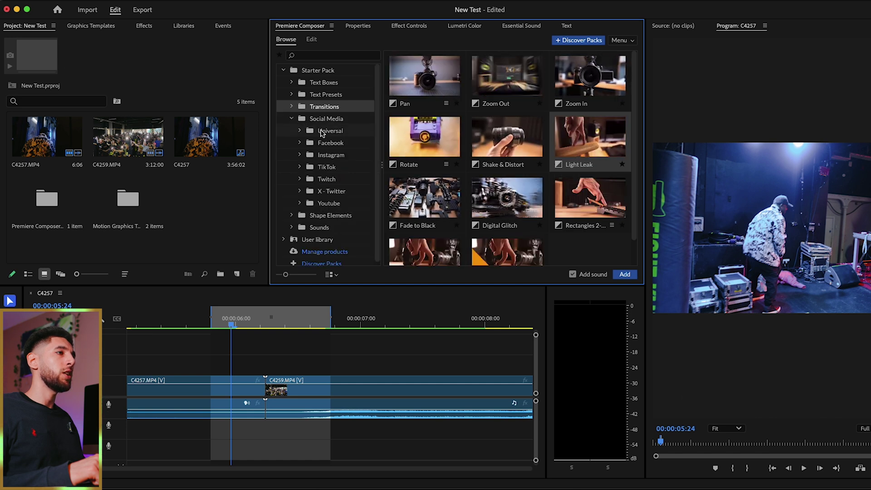
click(321, 133)
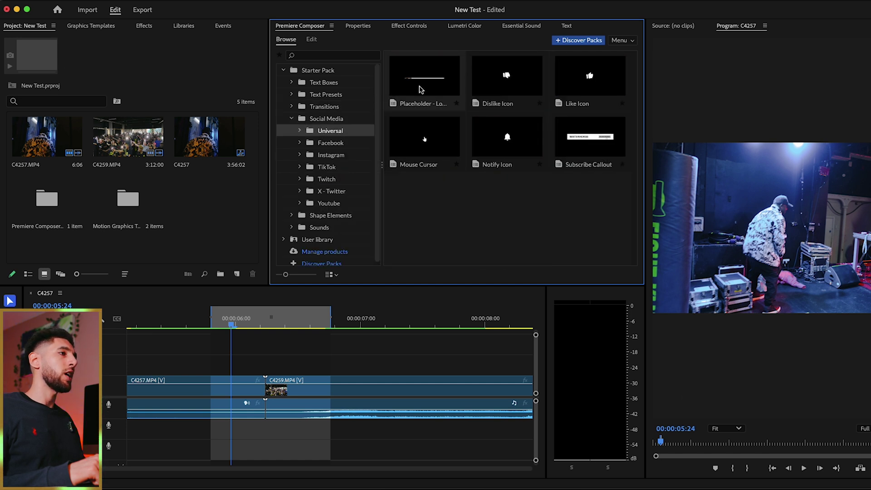
drag(421, 89, 280, 351)
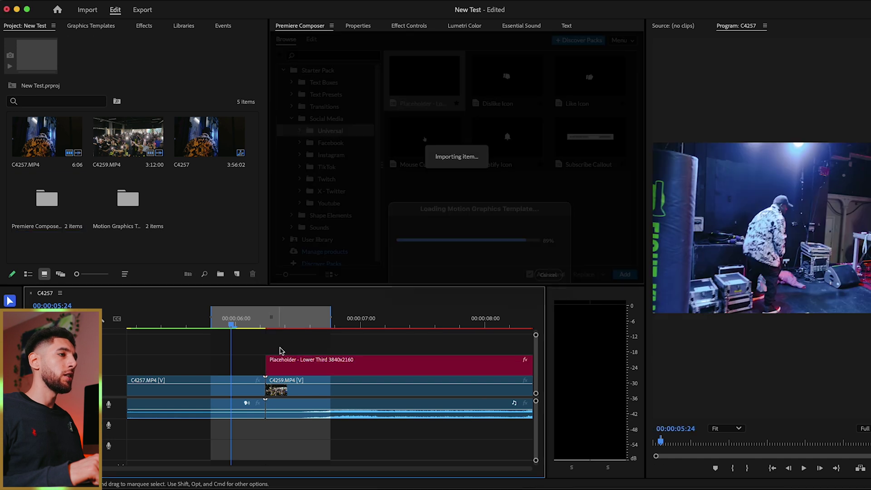
key(space)
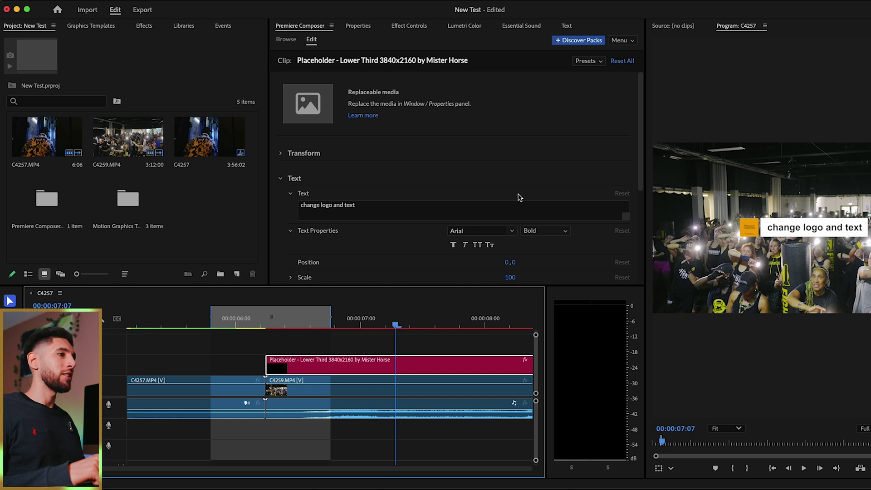
click(288, 365)
key(Delete)
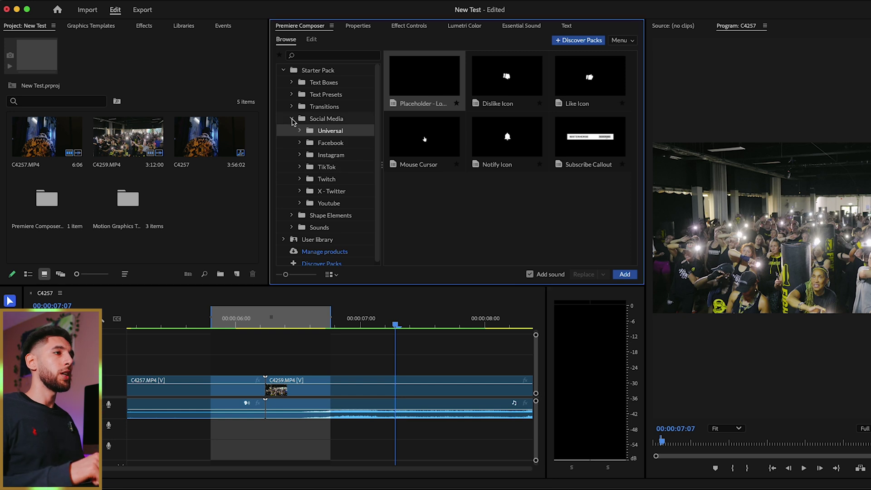
Step: Add the Shape Elements Arrow template above the second clip
click(291, 119)
click(292, 131)
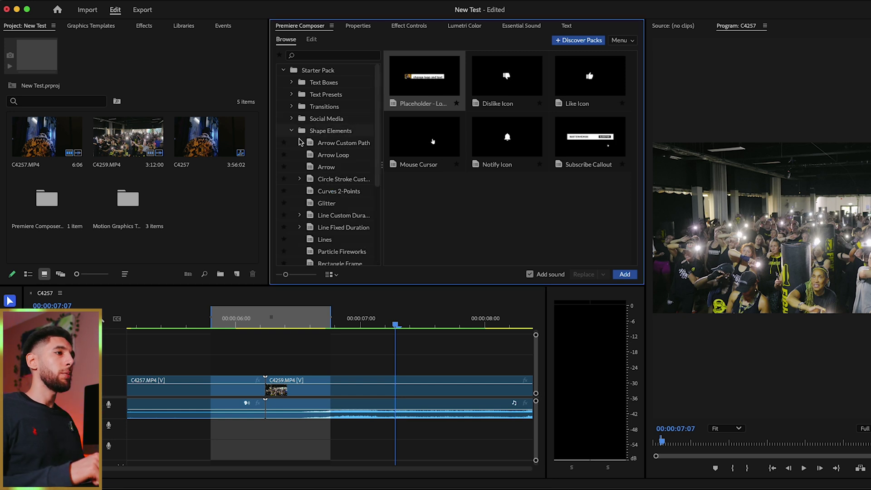
click(335, 168)
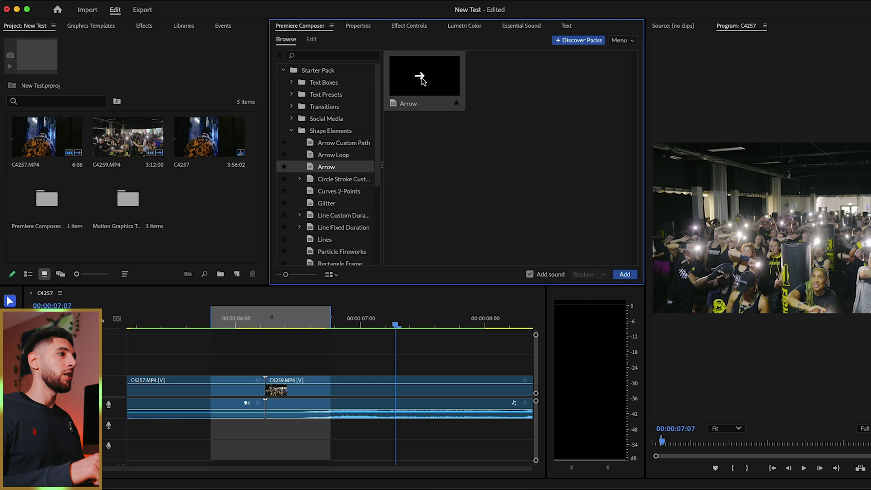
drag(421, 80, 268, 363)
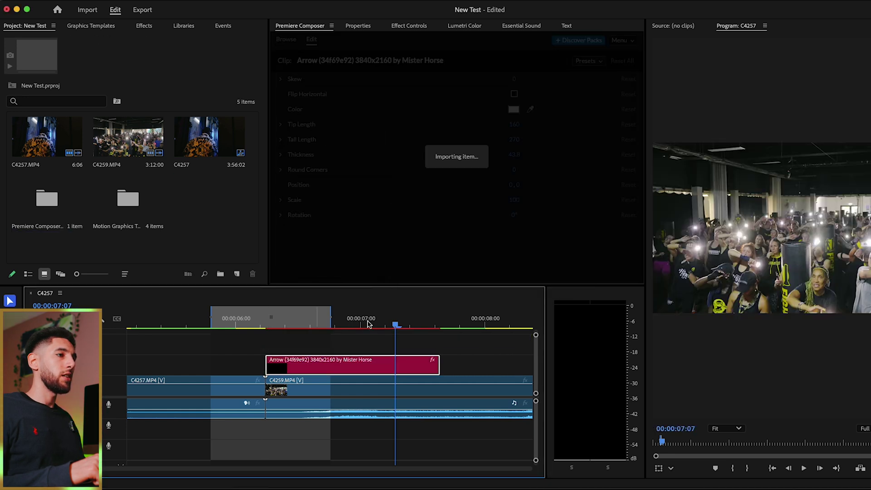
Step: Mark a preview range from the 6:06 cut to about 7:12
click(465, 321)
key(o)
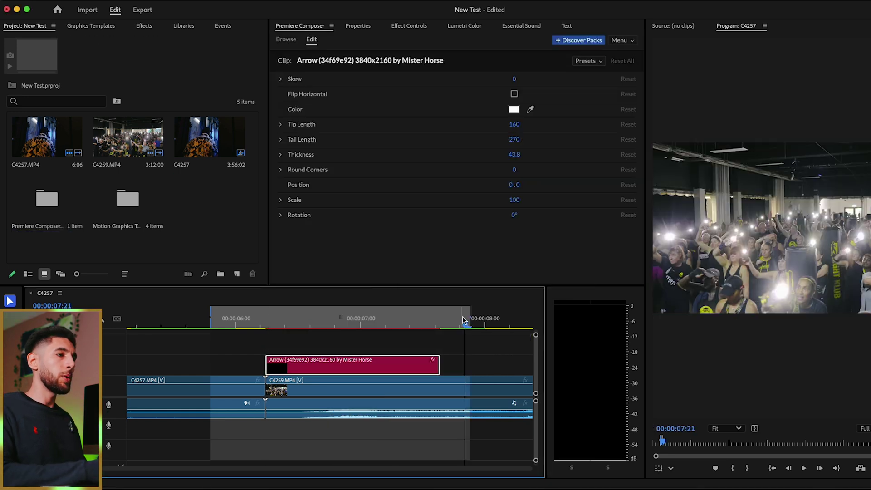
key(Up)
key(i)
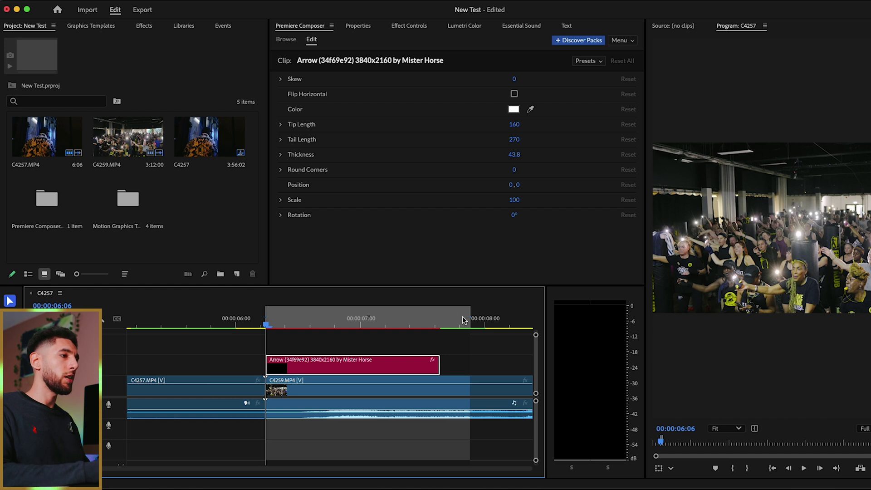
click(463, 320)
key(o)
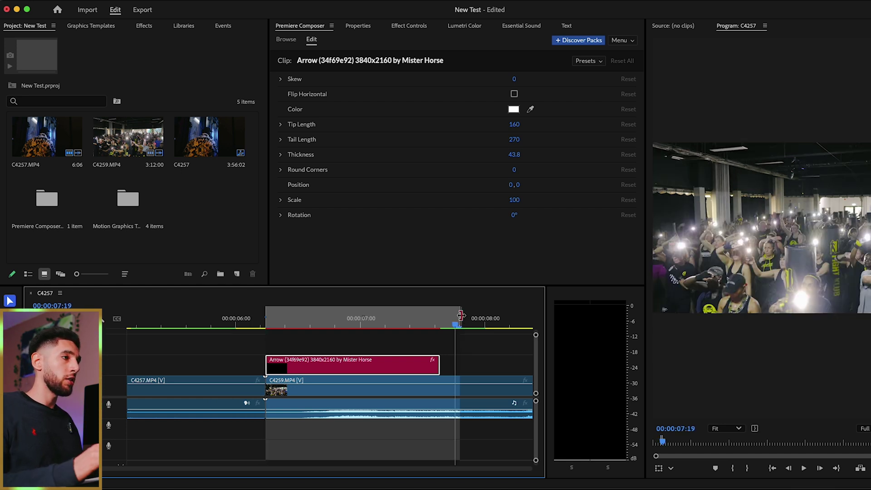
drag(460, 314, 441, 316)
key(Up)
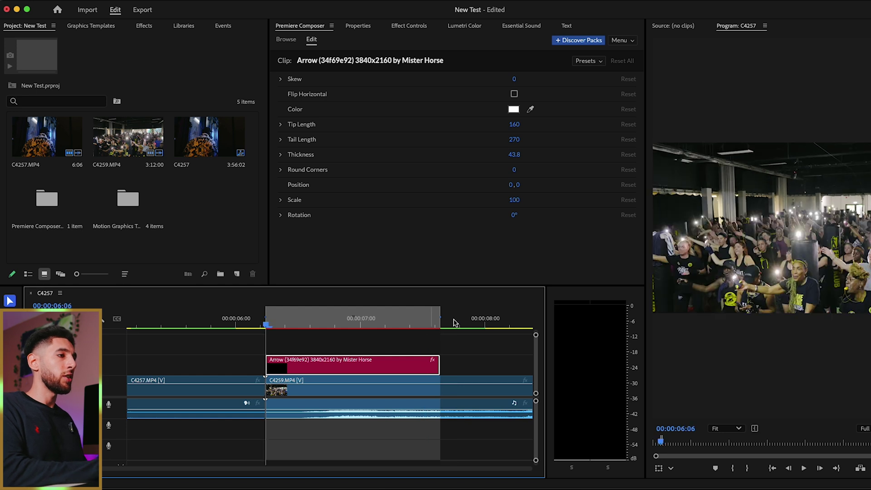
Step: Render the range In to Out and play the Arrow back around 6:10–6:18
click(249, 5)
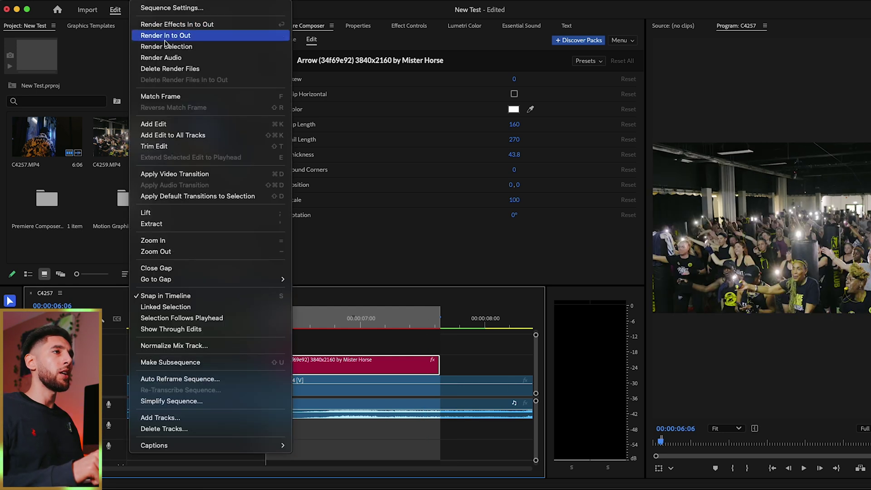
click(272, 34)
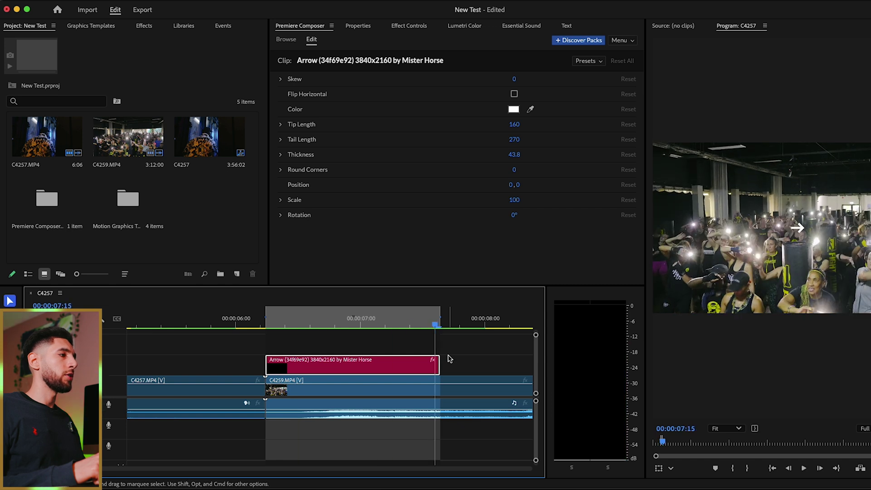
key(space)
key(space)
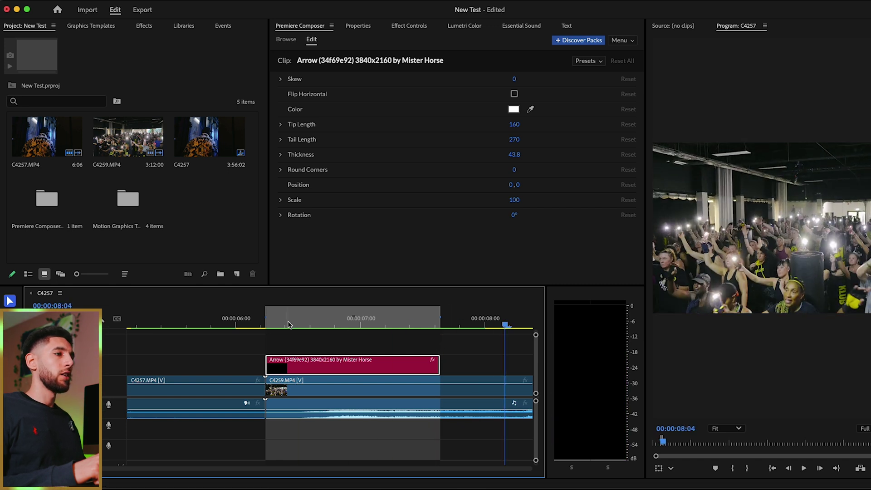
click(288, 324)
key(space)
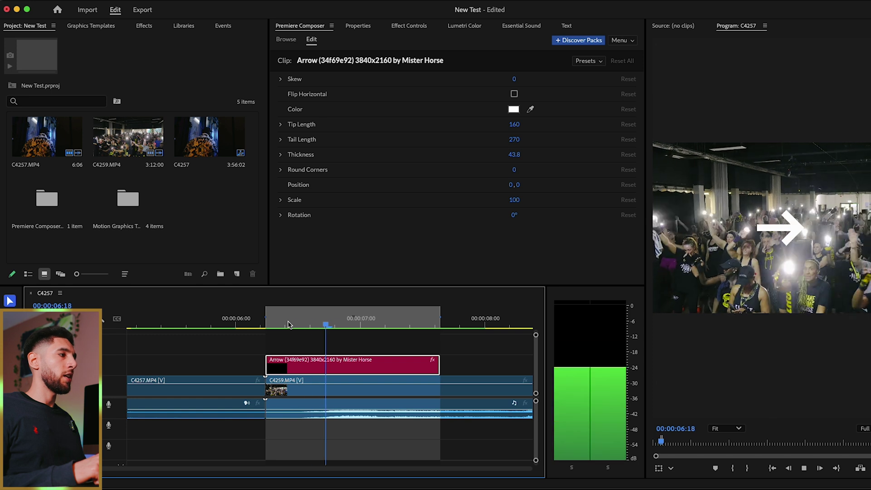
click(326, 324)
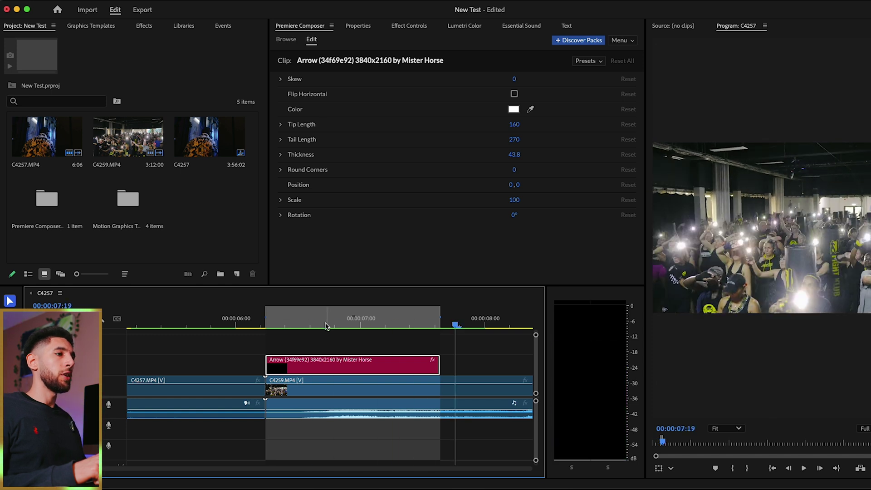
Step: Delete the Arrow graphic and open Premiere Composer's Sounds folder
key(Delete)
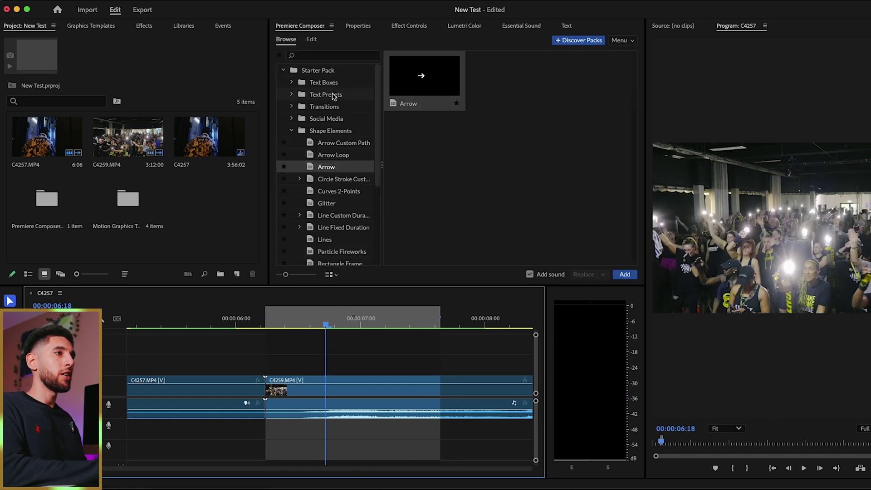
scroll(321, 164, down, 2)
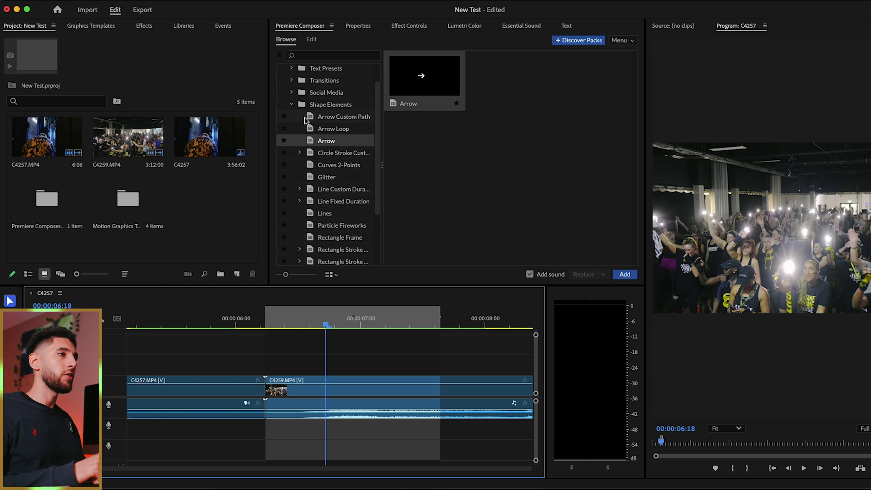
click(293, 105)
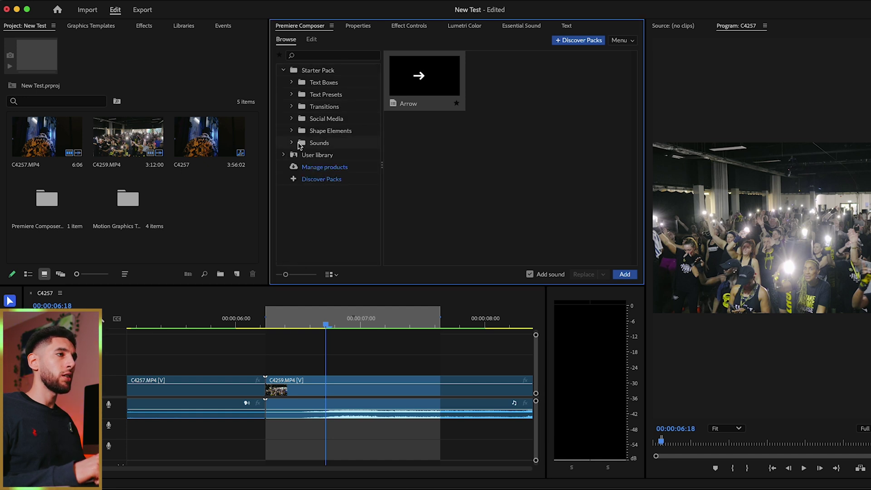
click(292, 143)
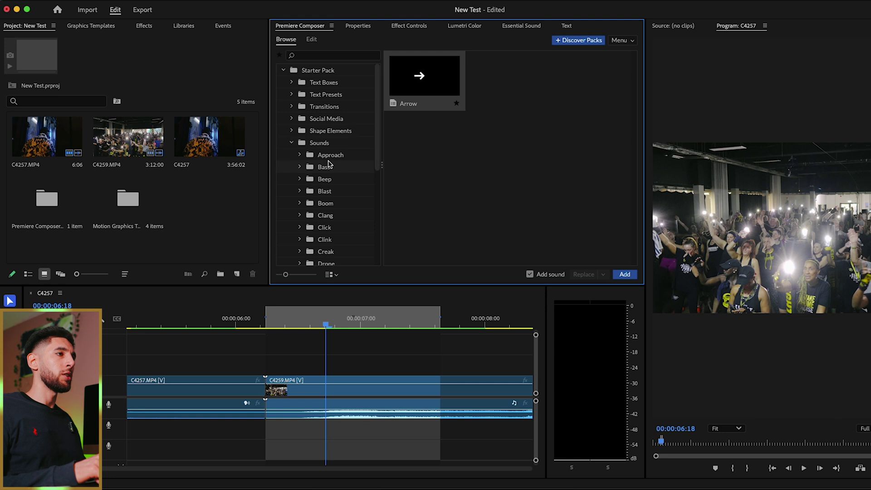
scroll(328, 159, down, 4)
scroll(322, 149, down, 1)
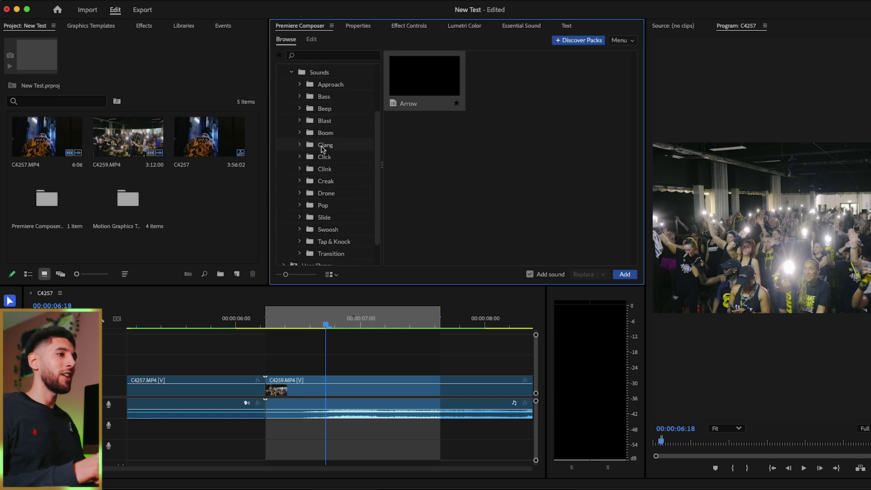
scroll(309, 145, up, 1)
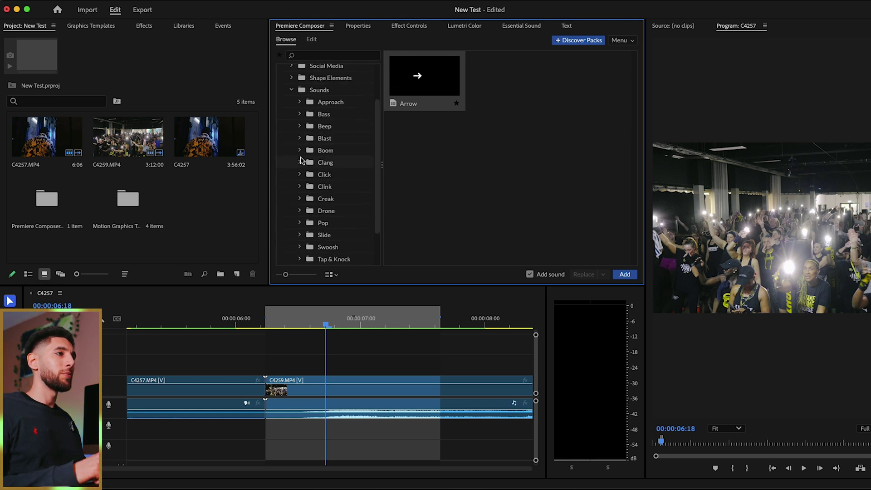
Step: Load the first Boom > Strong sound and place it on audio track A2 at the cut
click(299, 151)
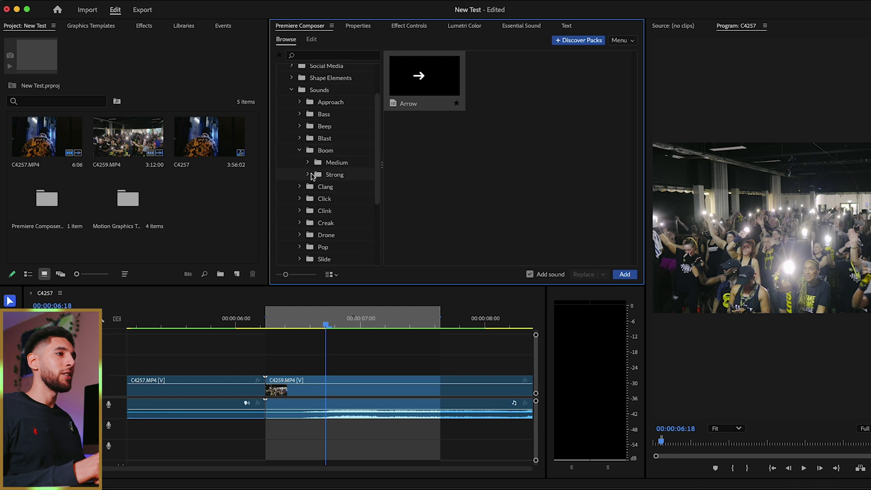
click(307, 175)
scroll(334, 197, down, 1)
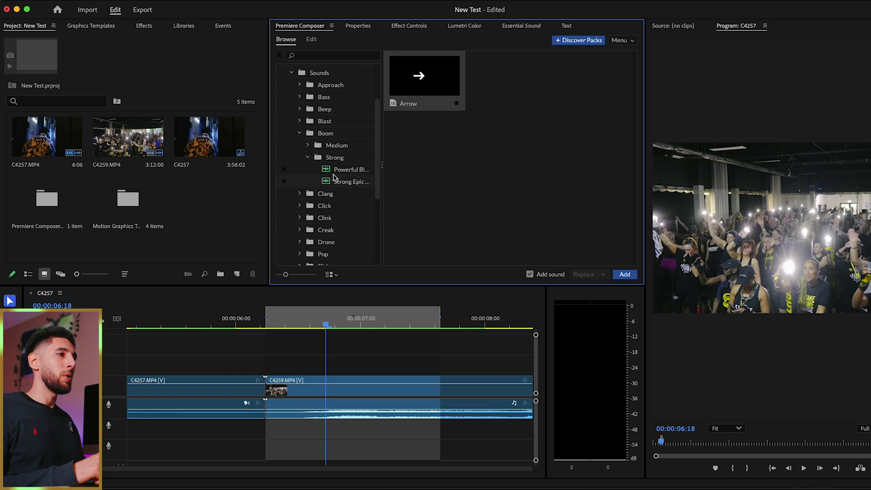
double_click(336, 170)
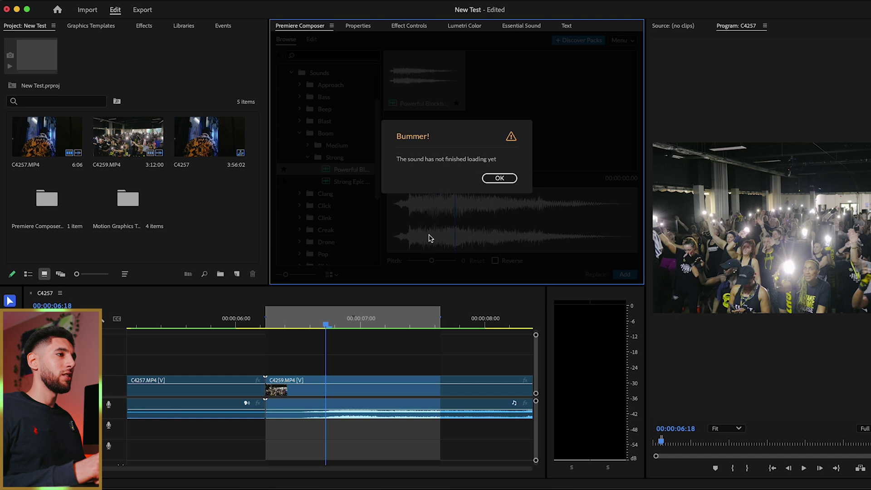
click(498, 180)
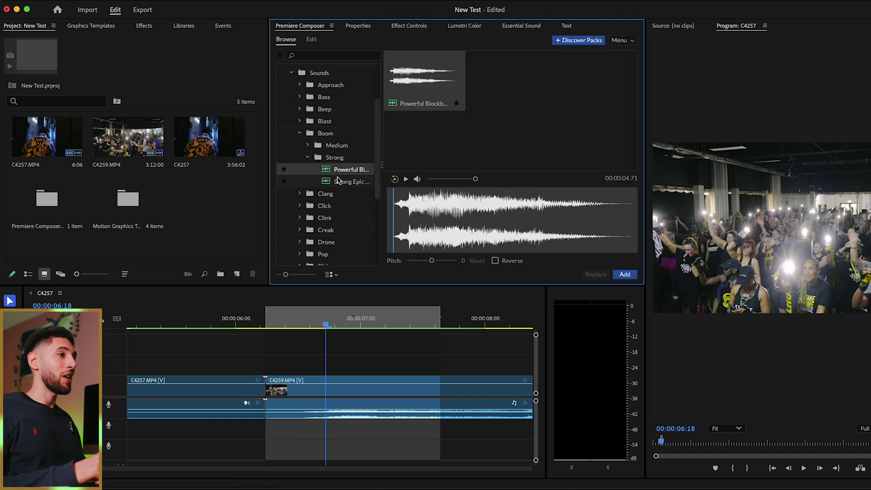
drag(328, 173, 264, 428)
Step: Zoom in and drag the boom sound 9 frames earlier so it starts before the cut
key(minus)
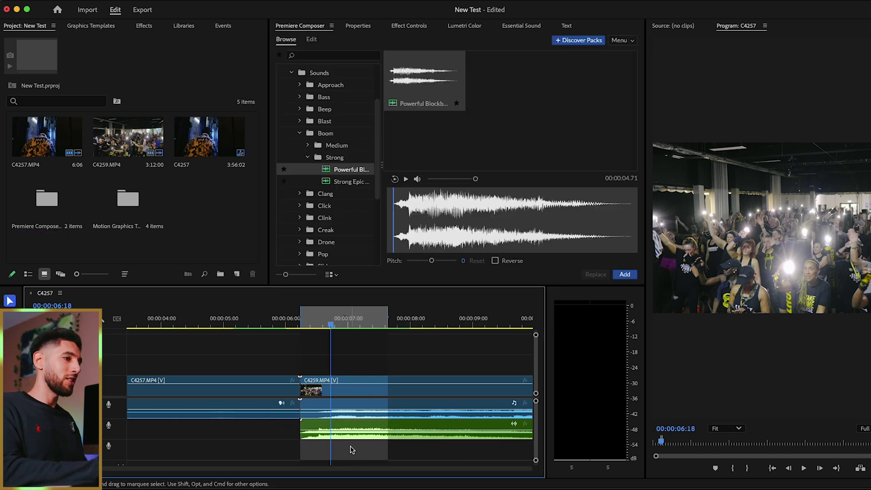
key(equal)
drag(351, 440, 294, 434)
key(equal)
key(Up)
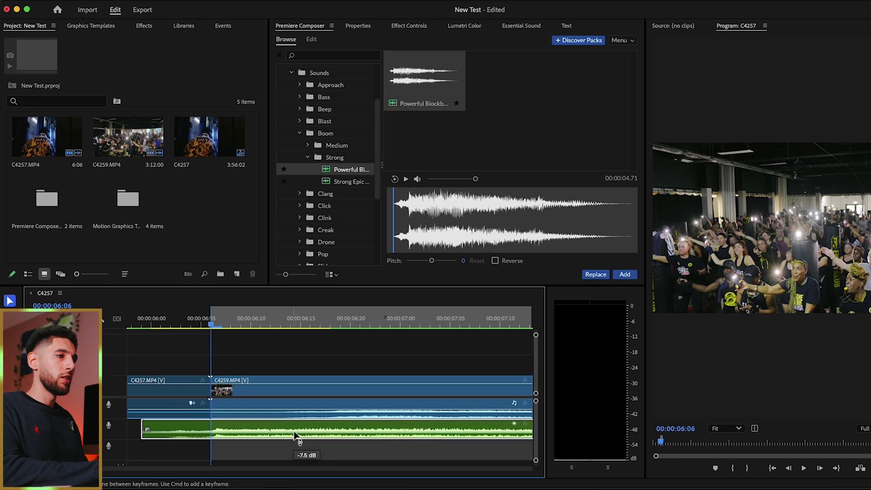
Step: Play the cut with the boom from 5:18 to check the timing
key(minus)
click(269, 318)
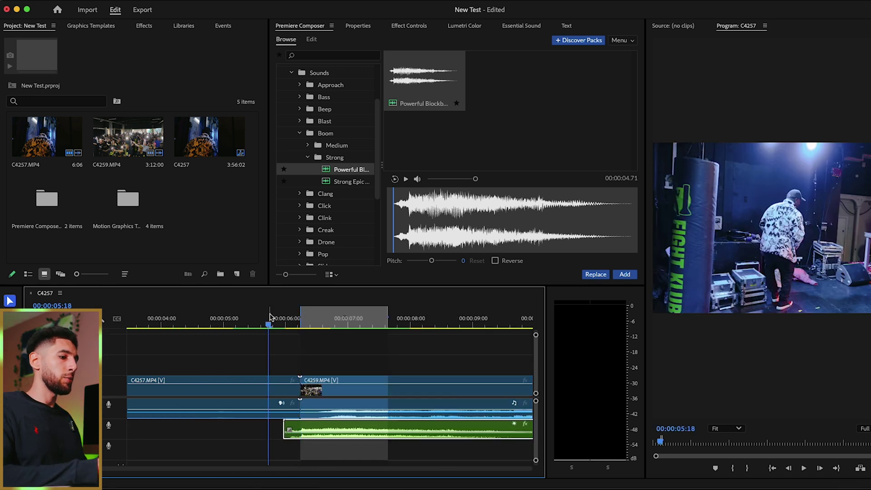
key(space)
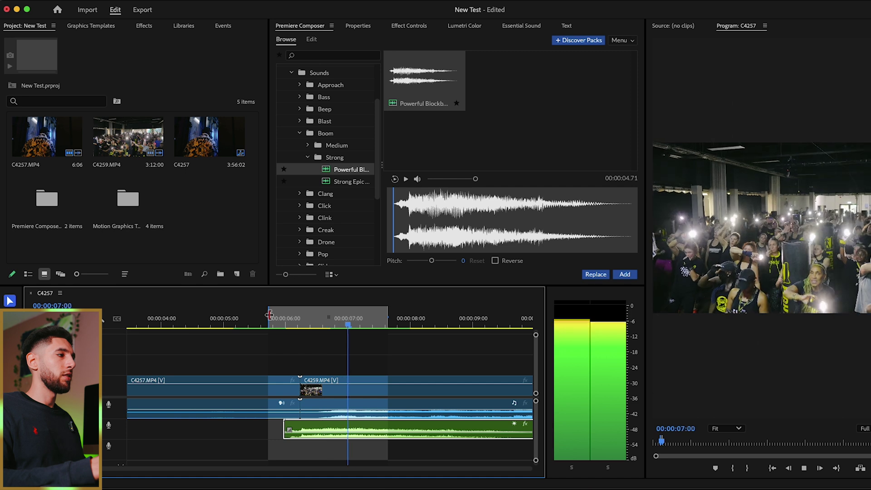
key(space)
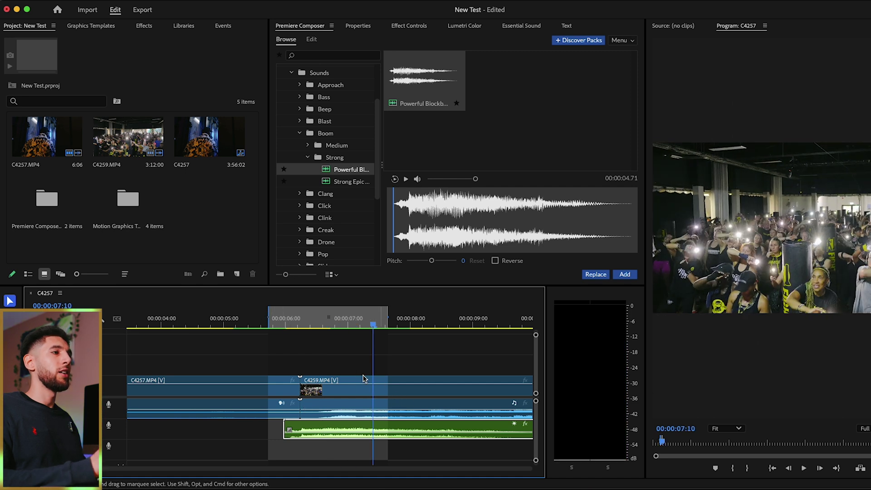
key(Up)
scroll(342, 151, up, 1)
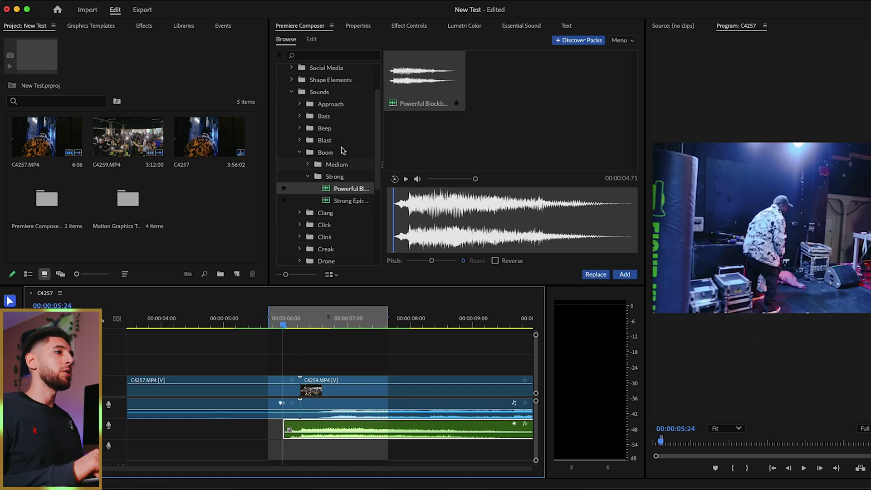
Step: Collapse the Sounds folder and open the Composer Transitions presets folder, scrolling through it
click(291, 92)
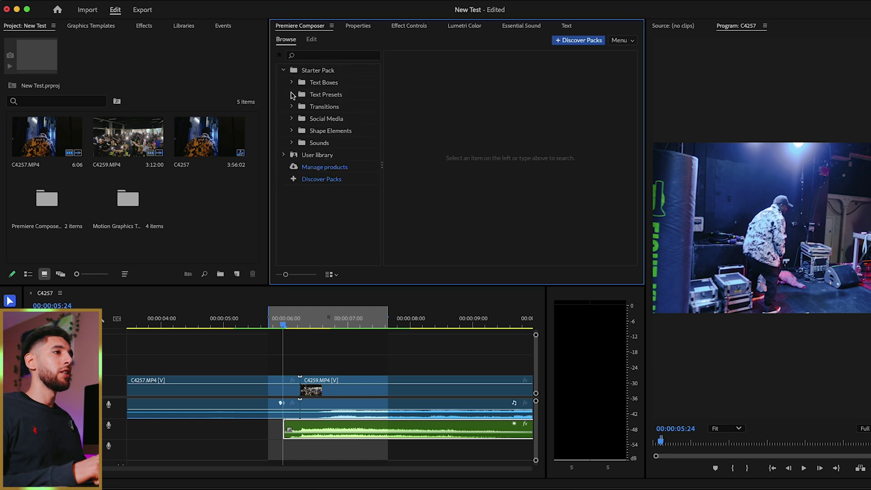
click(292, 107)
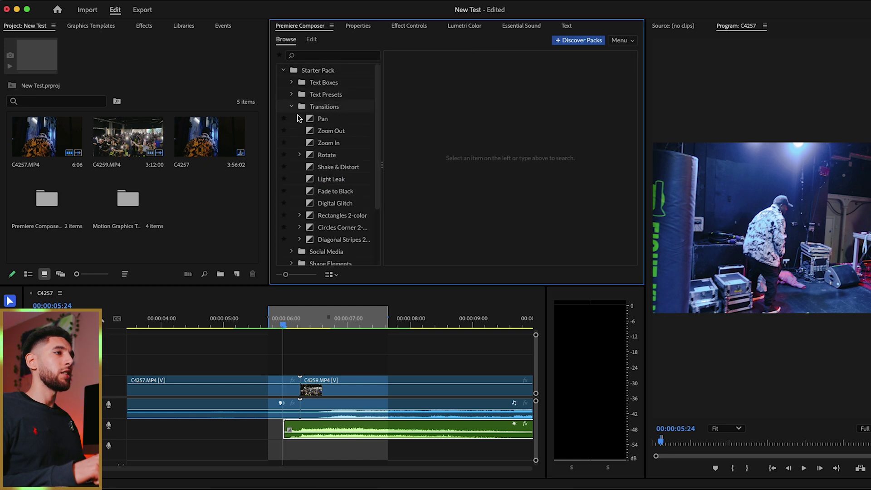
scroll(339, 141, down, 1)
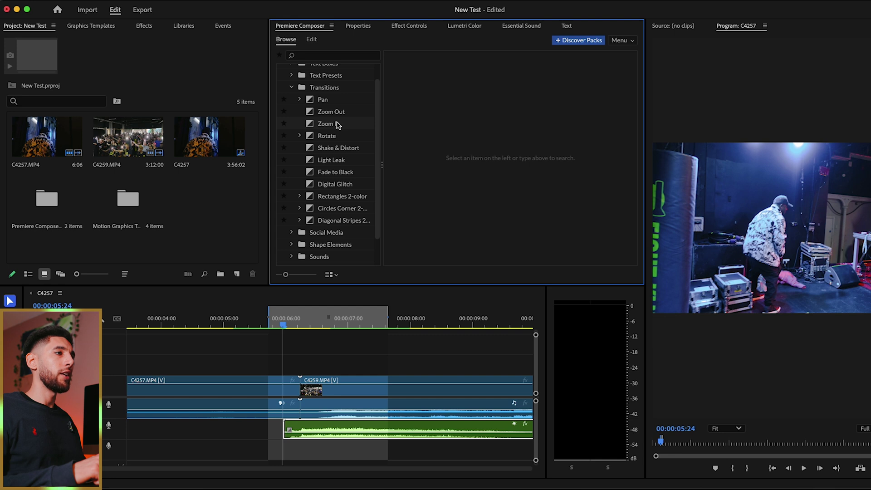
scroll(350, 145, down, 1)
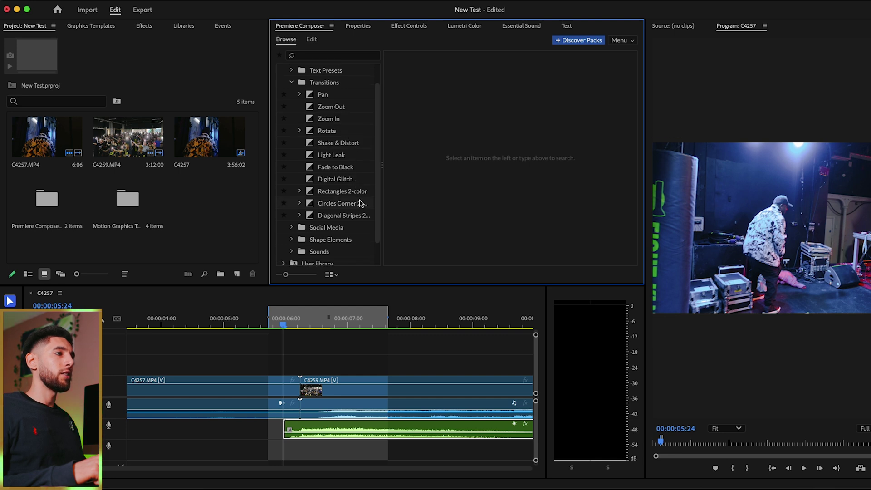
Step: Preview Diagonal Stripes and Rectangles 2-color, then drop Digital Glitch over the cut between clips
click(353, 217)
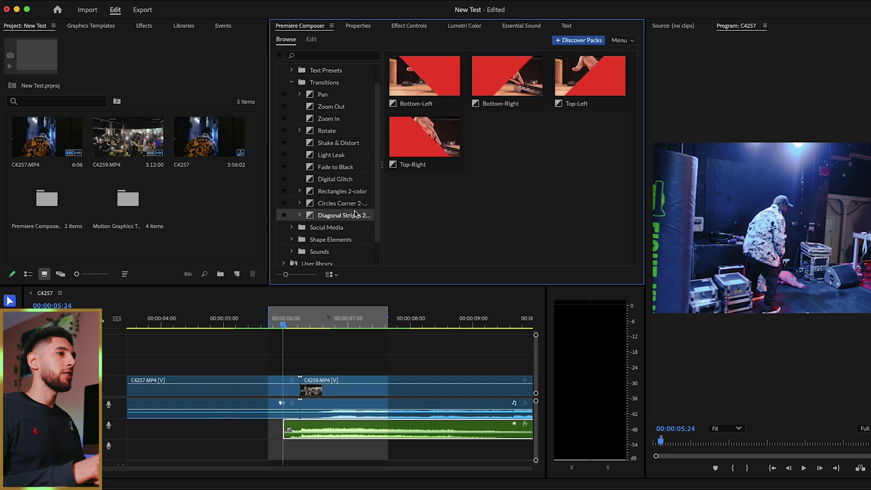
click(343, 189)
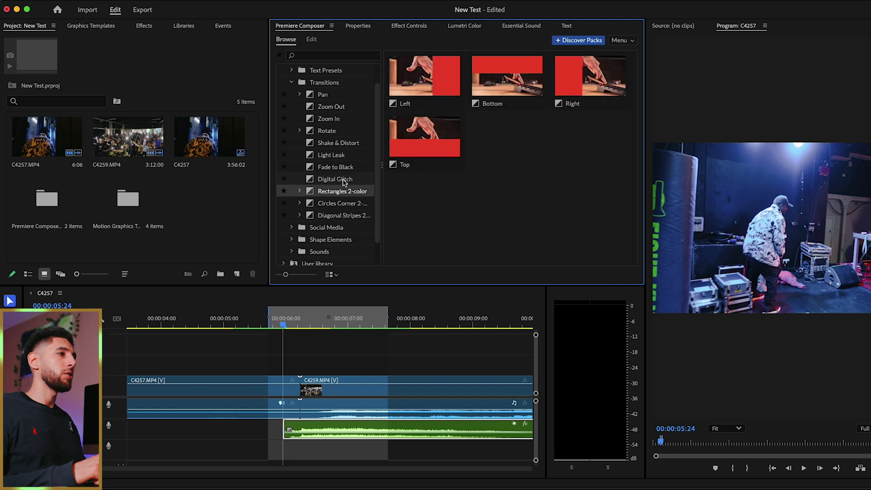
click(343, 180)
drag(416, 72, 304, 347)
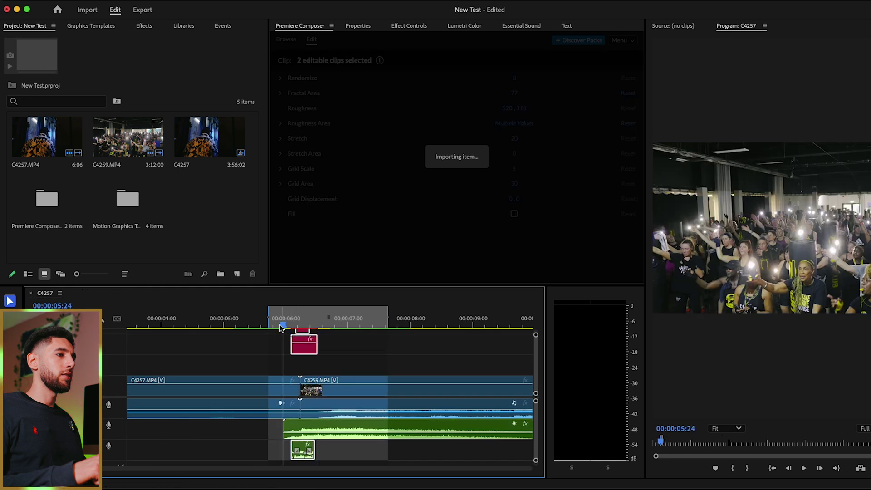
Step: Render In to Out to play the glitch transition, then collapse the Composer Transitions folder
click(140, 0)
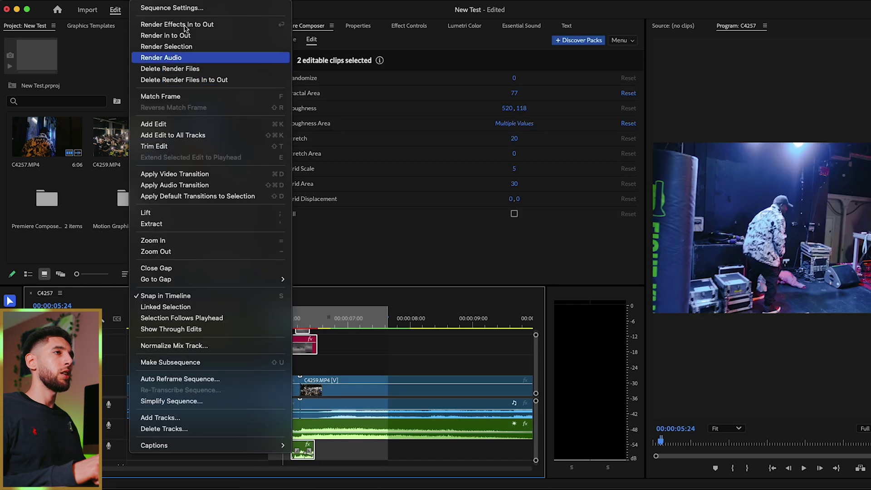
click(190, 35)
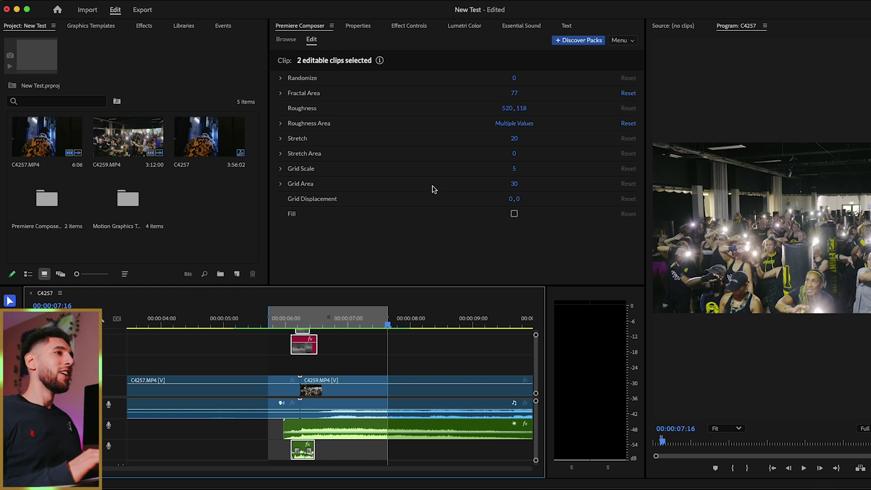
click(286, 39)
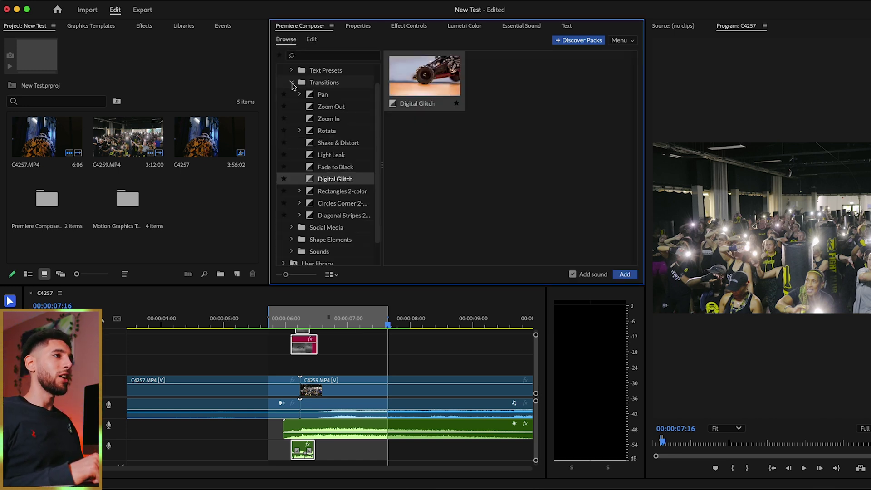
click(292, 82)
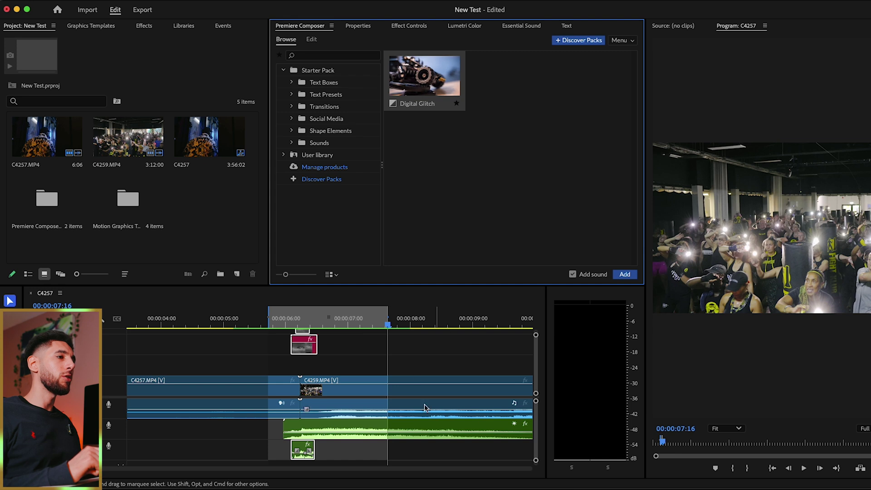
Step: Set an In point at 00:00:04:24 and open the Composer Text Boxes folder
click(221, 325)
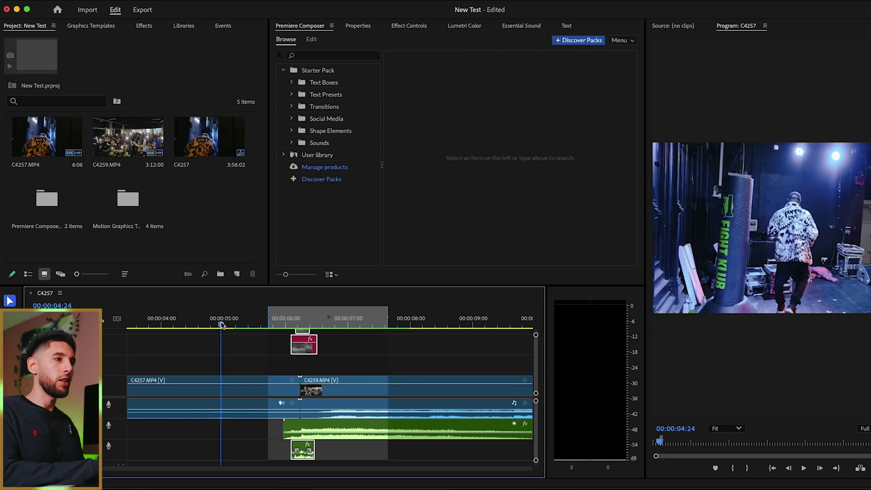
key(i)
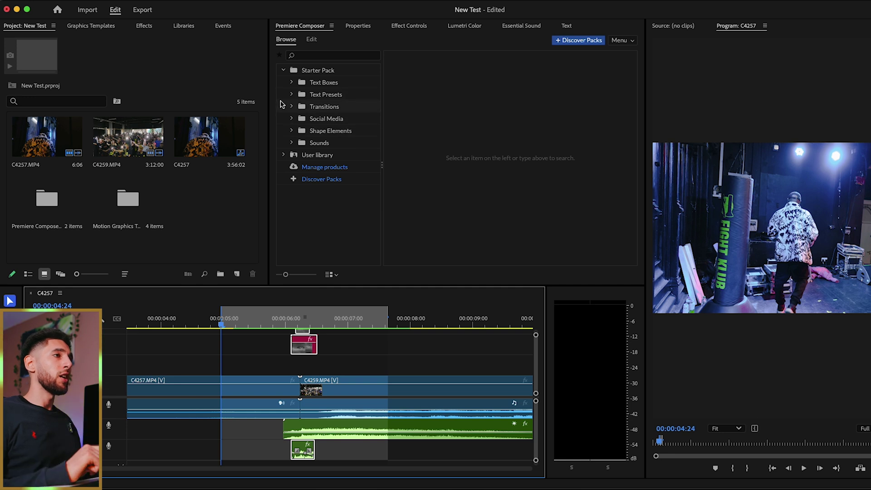
click(291, 95)
click(291, 95)
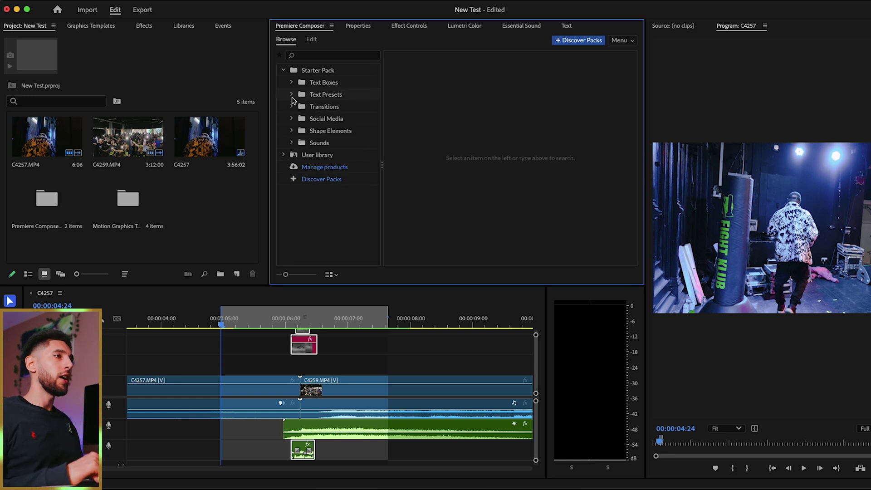
click(291, 83)
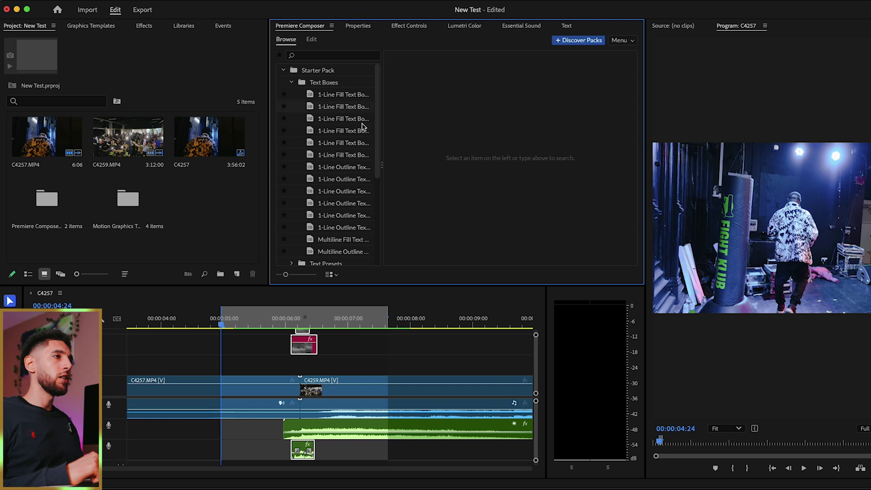
Step: Place 1-Line Fill Text Box 3 at 00:00:04:24 and trim its end to the cut
click(352, 144)
drag(424, 75, 222, 373)
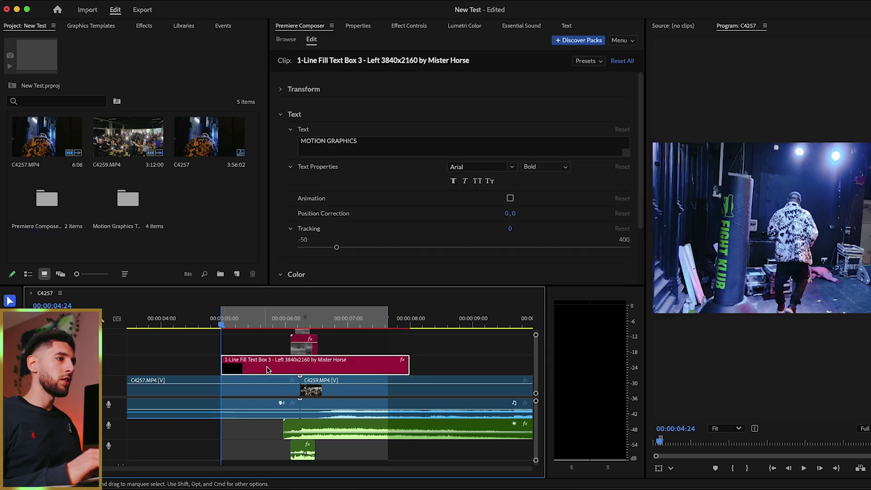
drag(409, 368, 283, 365)
Step: Preview the text box around 00:00:05:18 and replace MOTION GRAPHICS with LET'S GO!!!
click(244, 326)
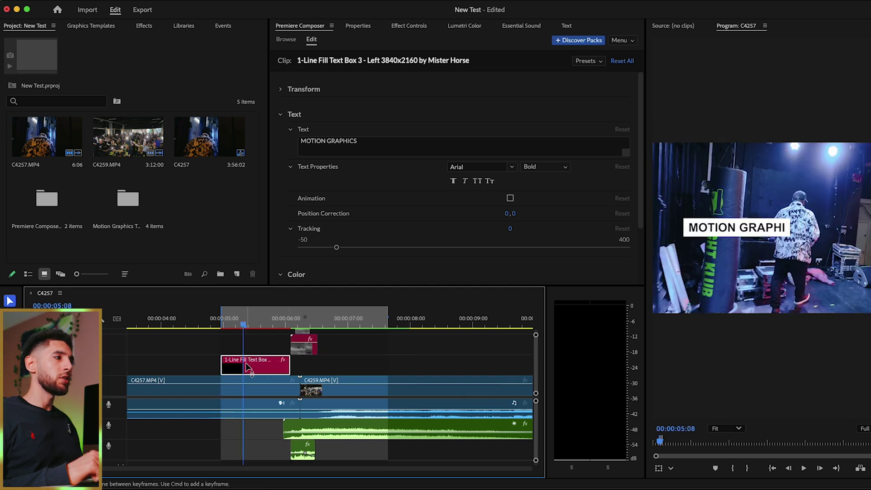
click(268, 326)
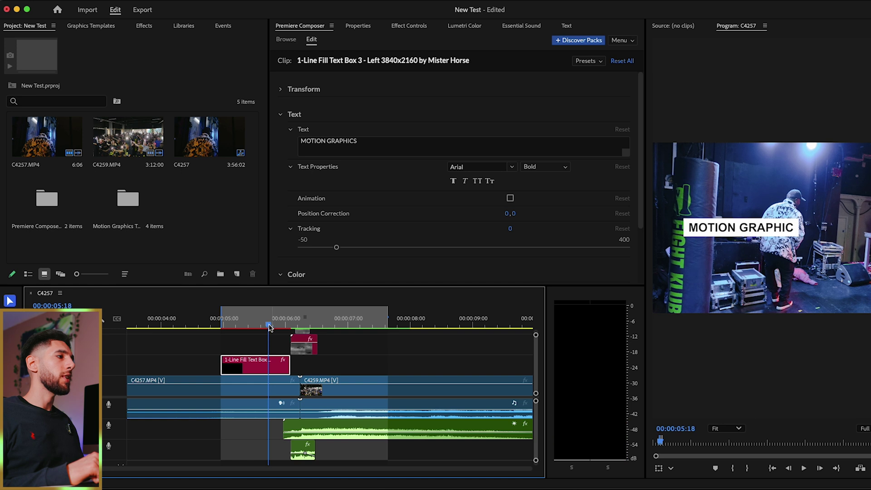
click(370, 140)
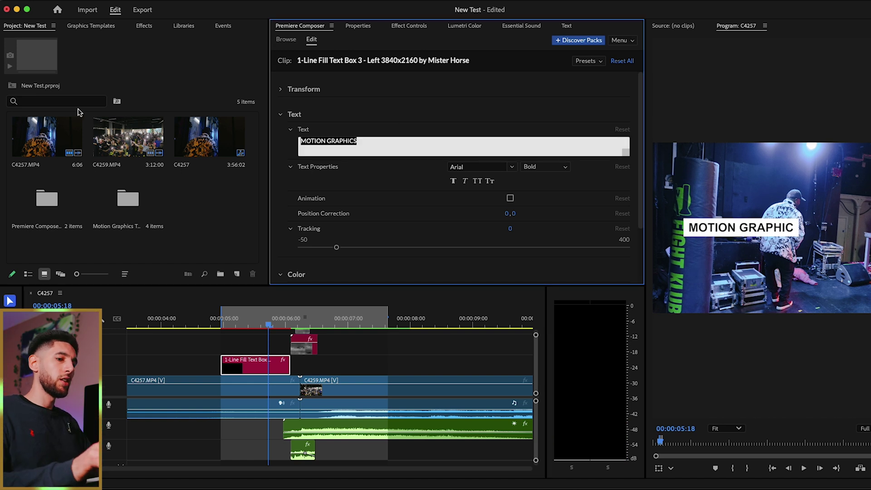
text(LET'S GO!!!)
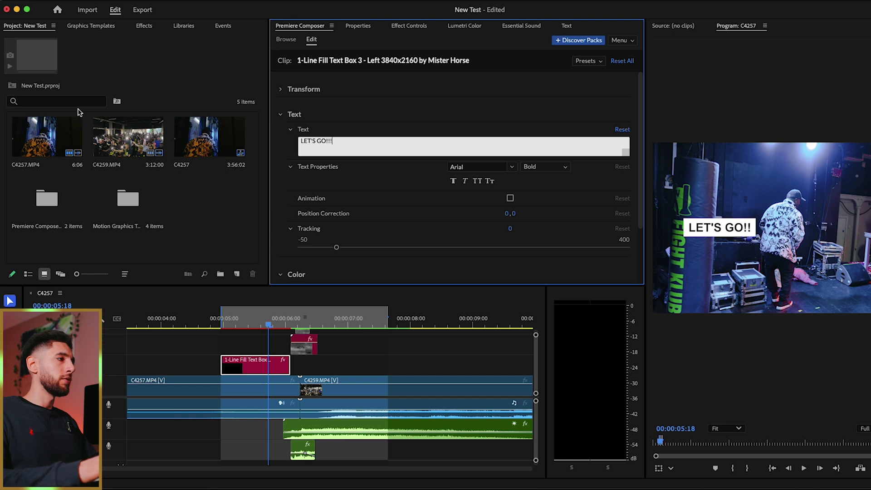
click(228, 352)
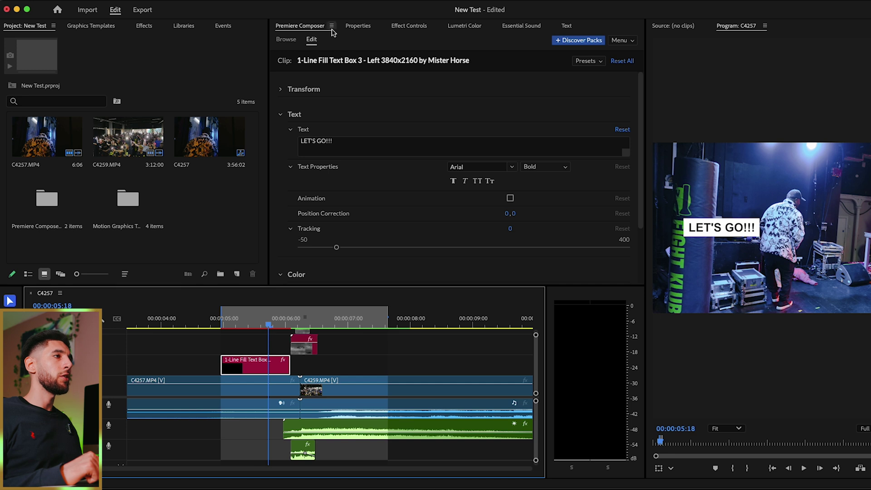
Step: Shift the LET'S GO!!! box right to Position X 3059, render In to Out, and return to start
click(406, 27)
mouse_move(386, 93)
mouse_down()
mouse_move(493, 93)
mouse_move(389, 88)
mouse_up()
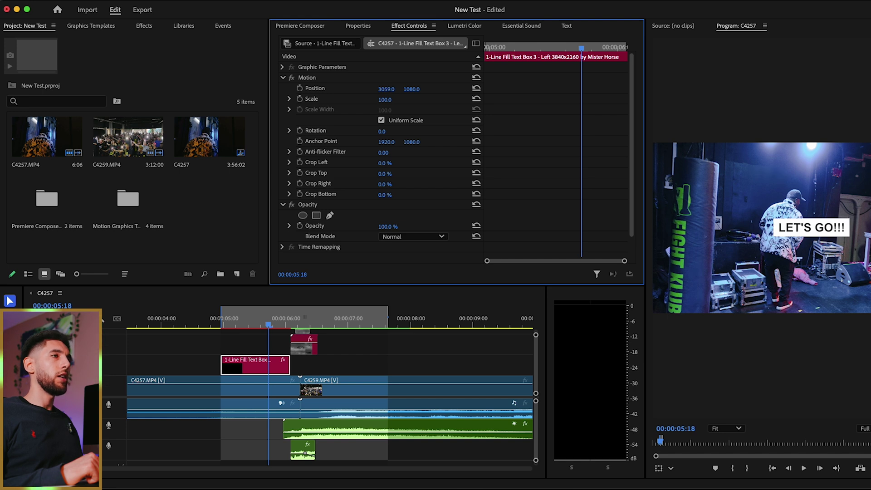
click(136, 2)
click(154, 35)
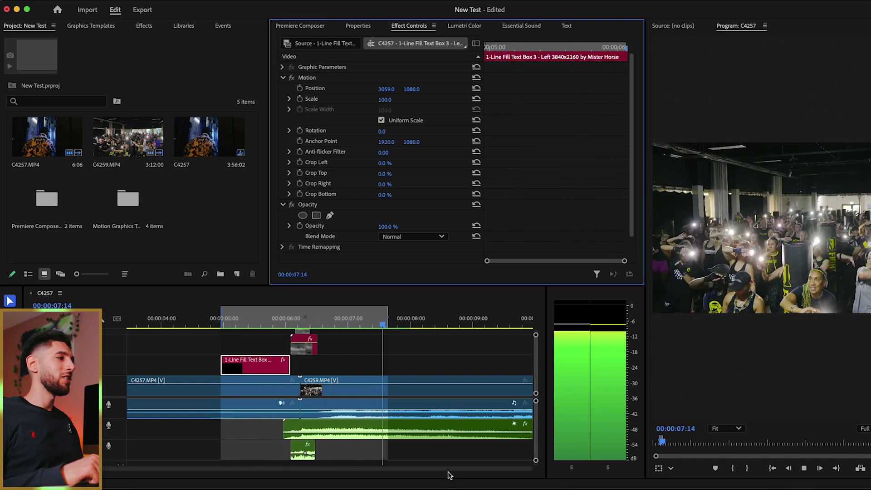
click(326, 313)
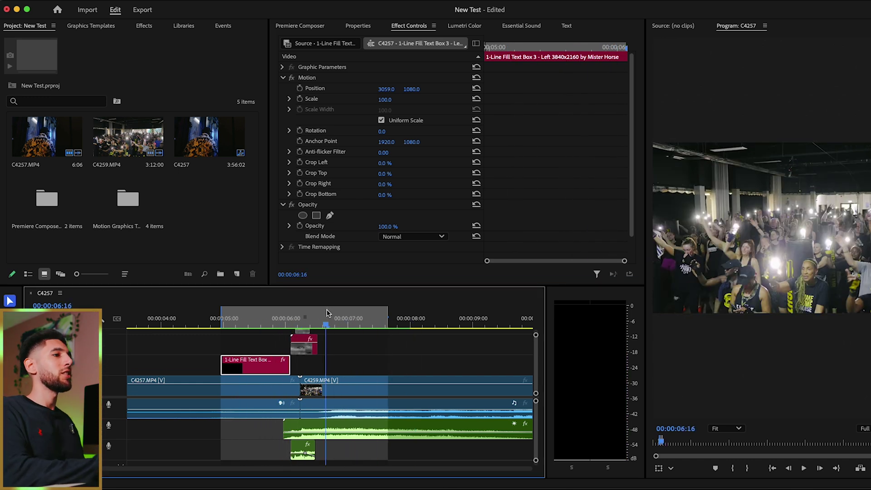
key(Up)
key(Up)
key(Up)
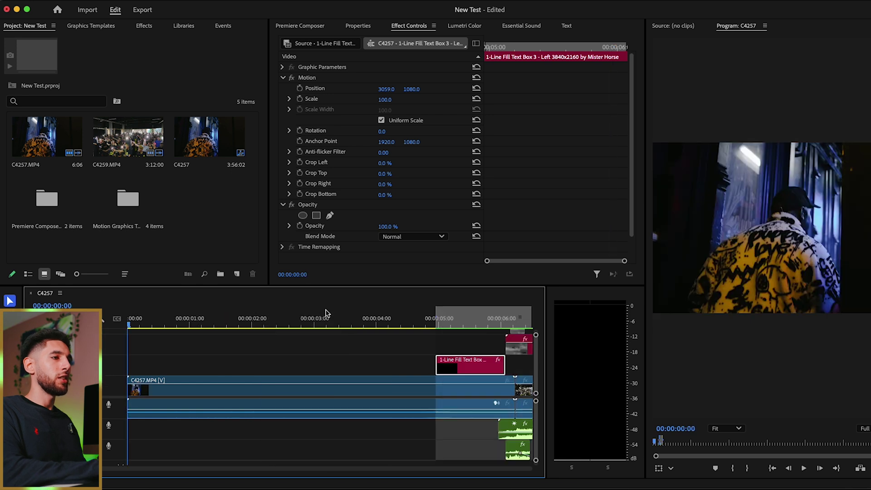
key(Down)
key(Down)
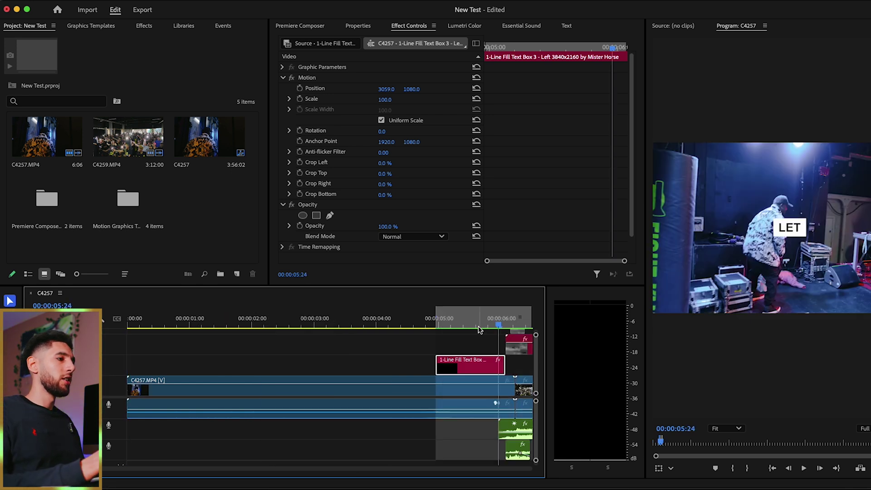
click(468, 323)
key(space)
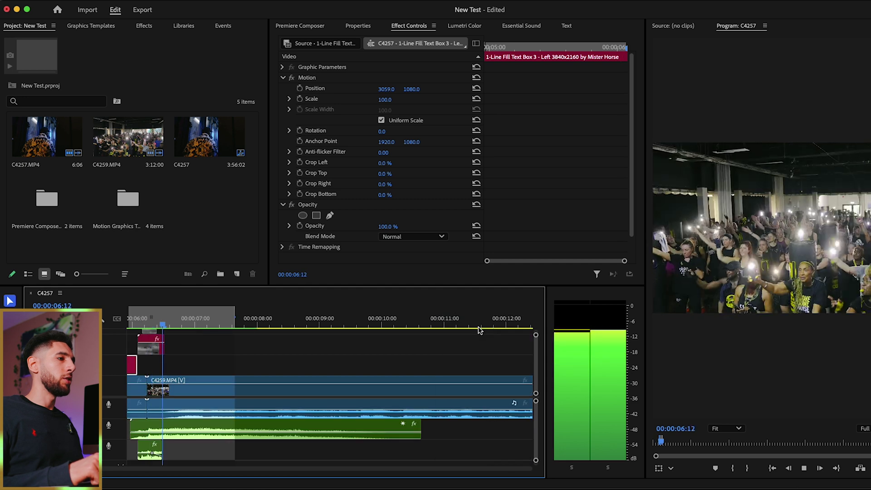
key(space)
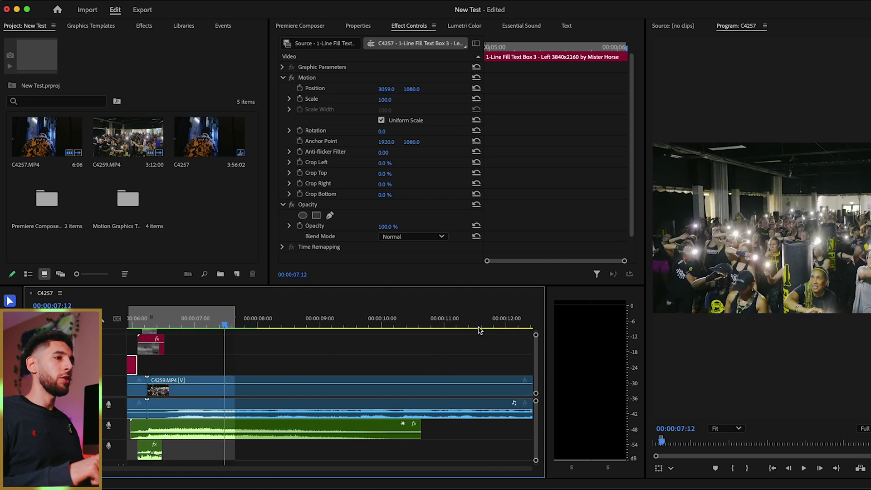
scroll(454, 338, down, 6)
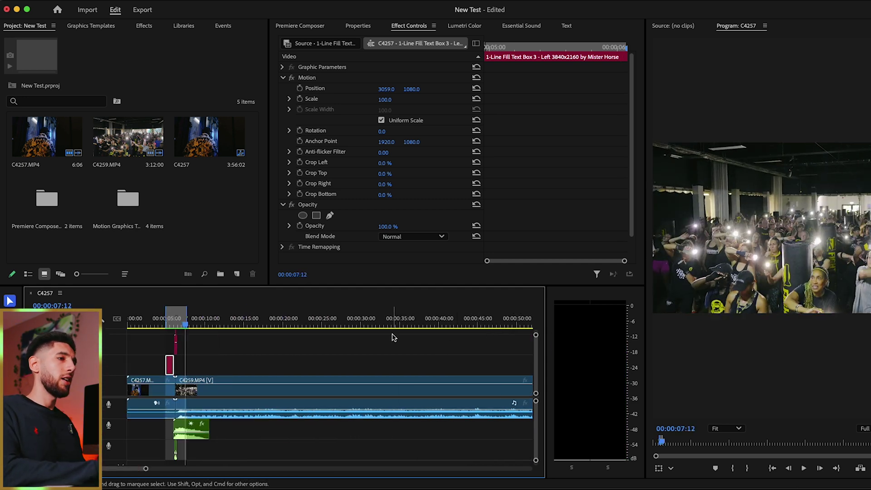
scroll(380, 338, up, 4)
scroll(375, 338, up, 3)
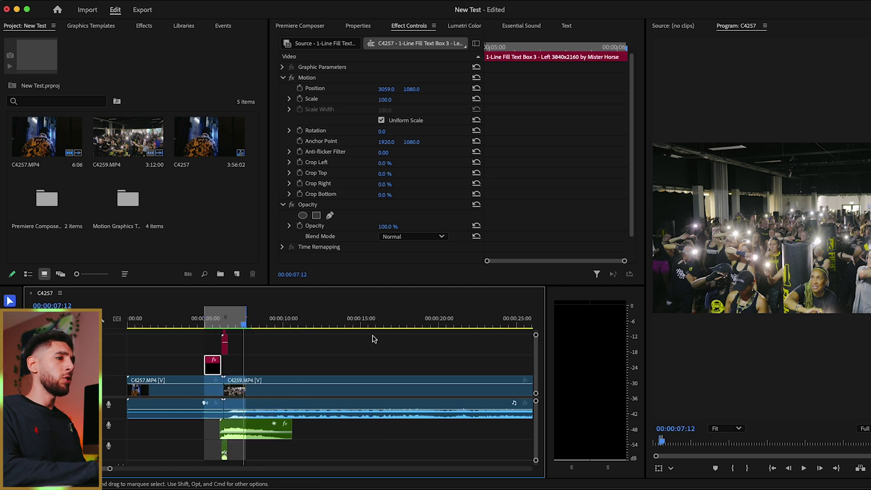
scroll(416, 337, down, 4)
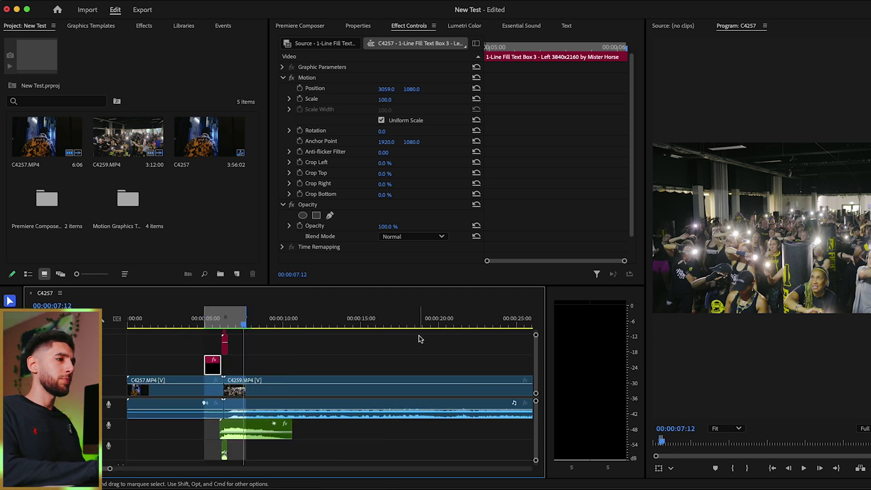